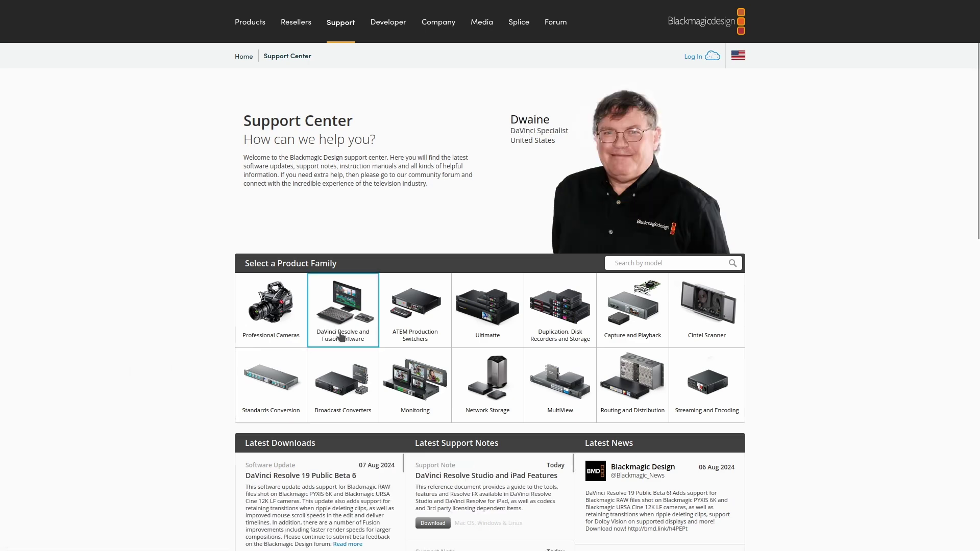
Step: Scroll the DaVinci Resolve 19 Beta 6 notes to the Linux requirements and select the Rocky Linux 8.6 / CentOS 7.3 line
scroll(347, 343, down, 4)
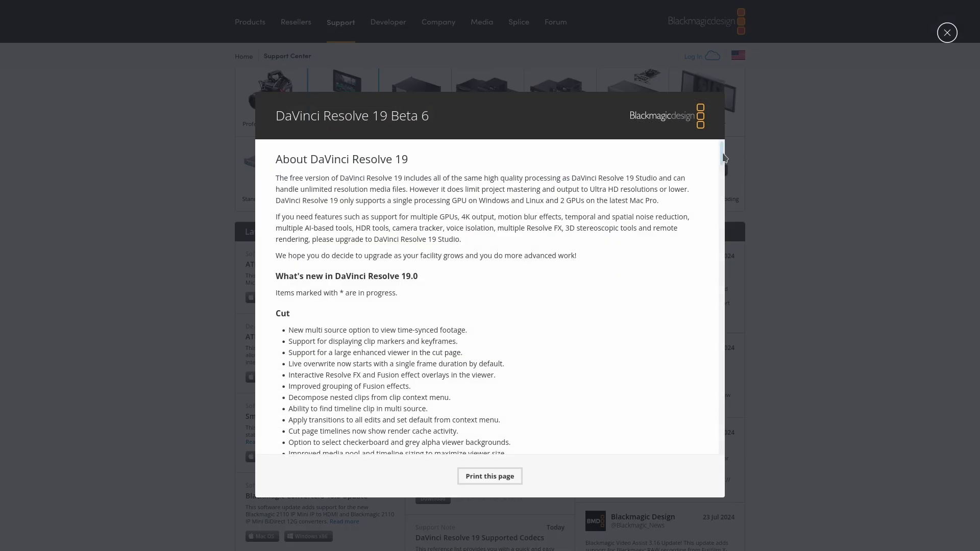
drag(723, 153, 607, 441)
scroll(519, 376, up, 8)
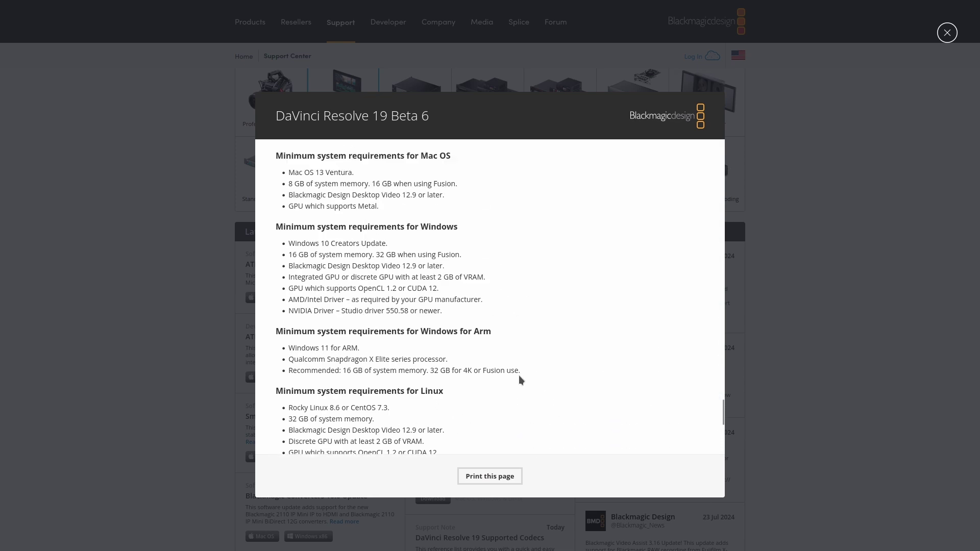
scroll(519, 377, down, 3)
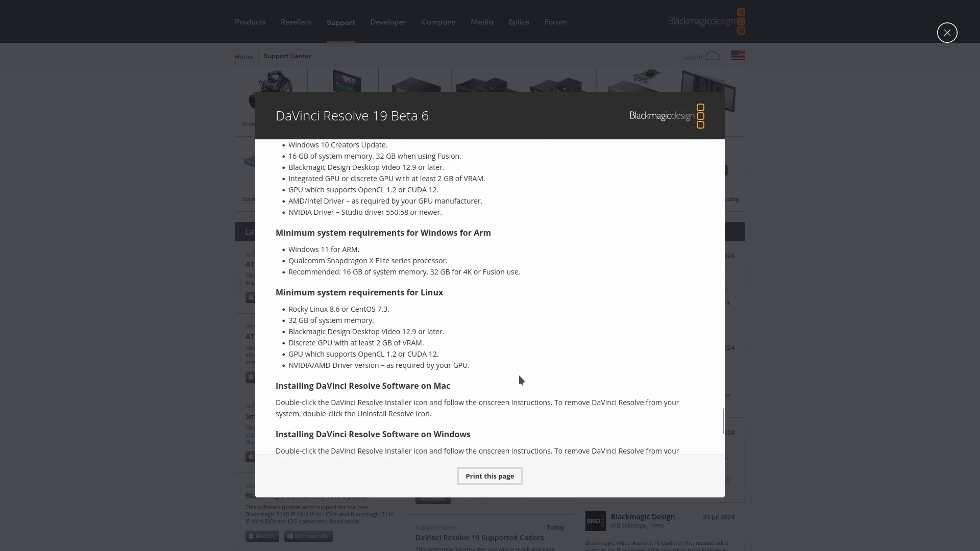
triple_click(352, 310)
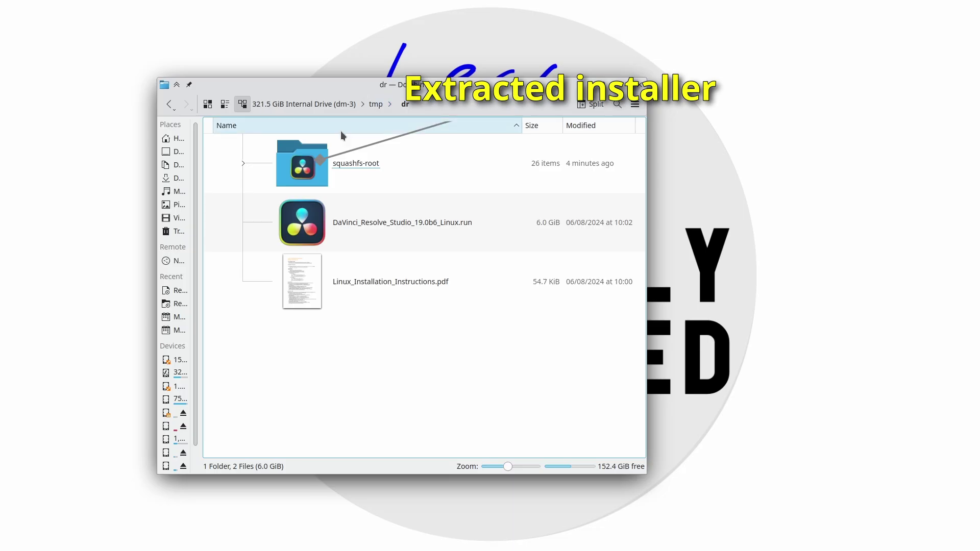
Step: Enter the extracted squashfs-root folder and open its AppRun script in GVim
double_click(309, 158)
drag(642, 185, 646, 533)
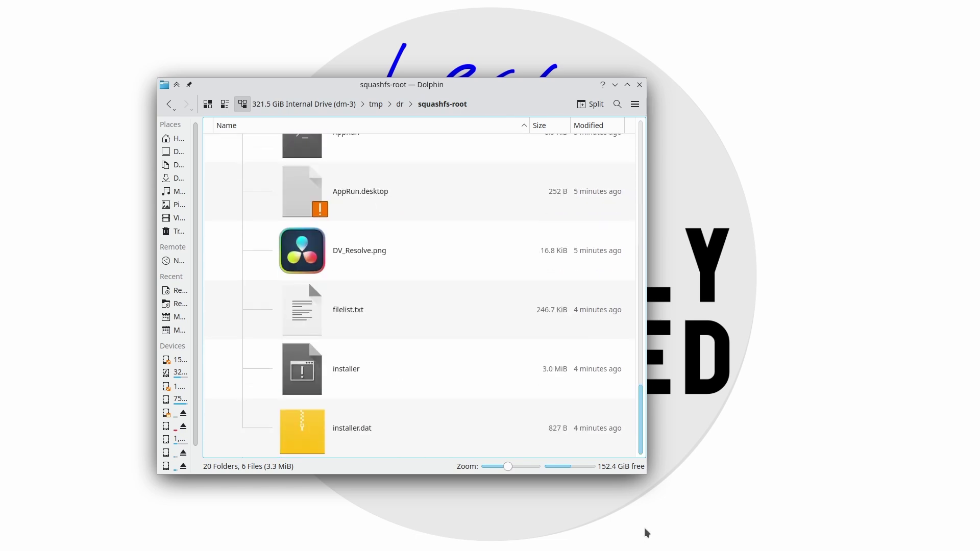
scroll(352, 286, up, 2)
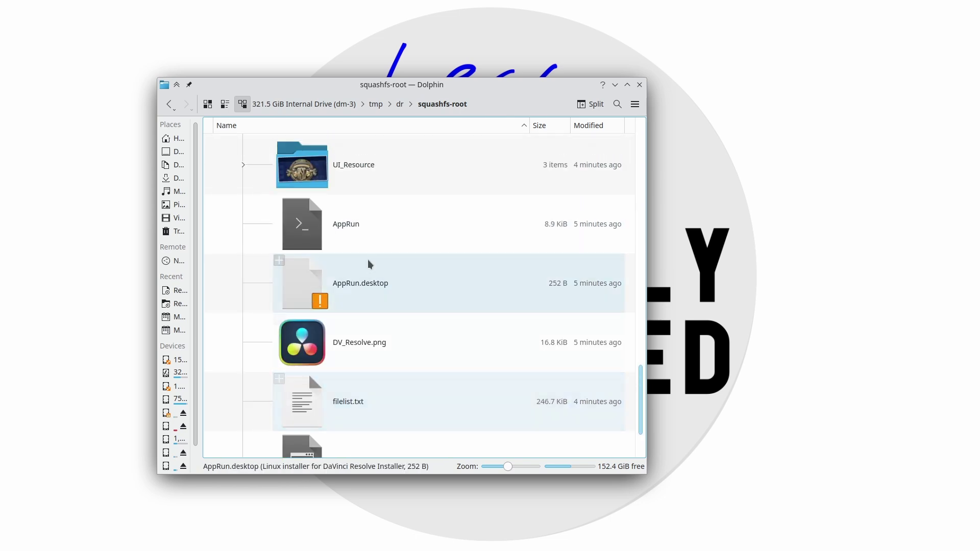
right_click(351, 226)
click(425, 233)
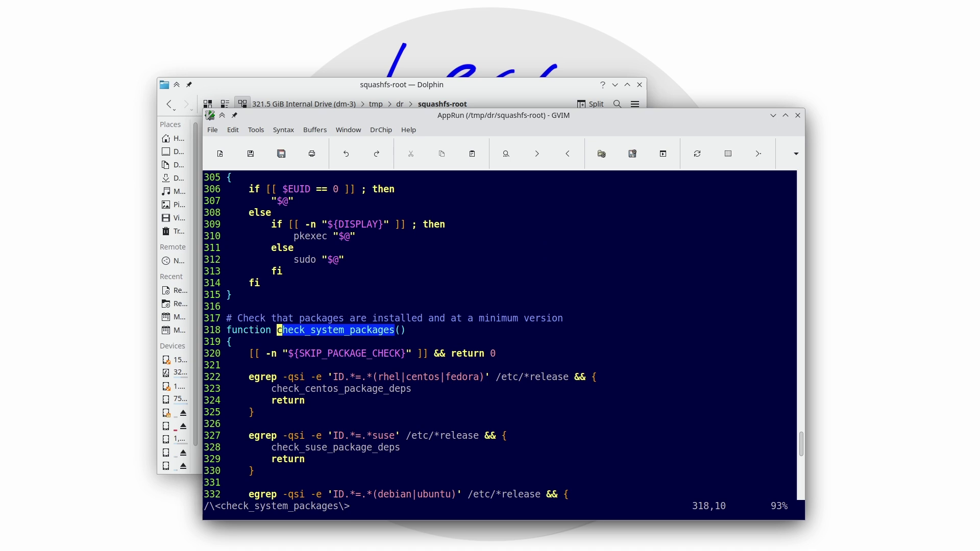
scroll(360, 386, down, 2)
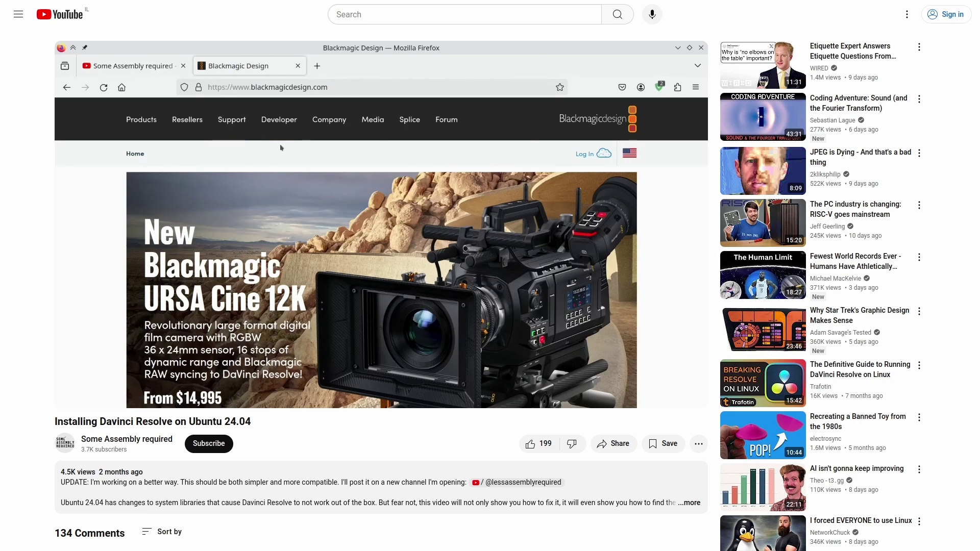
Step: Search the page for 'seg' with find-in-page
key(ctrl+f)
text(seg)
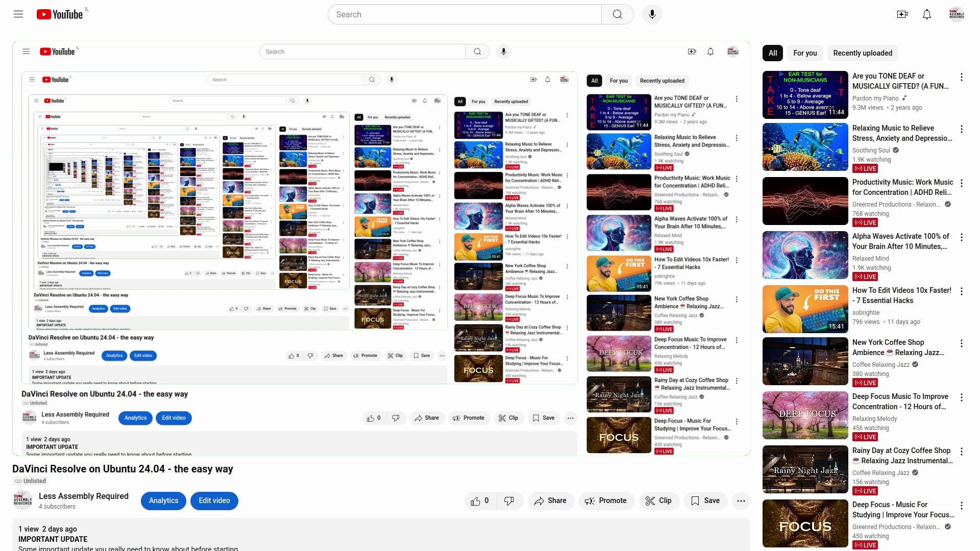
Step: Expand the video's description to reveal the DEB bootstrap and GPG signature links
scroll(234, 473, down, 4)
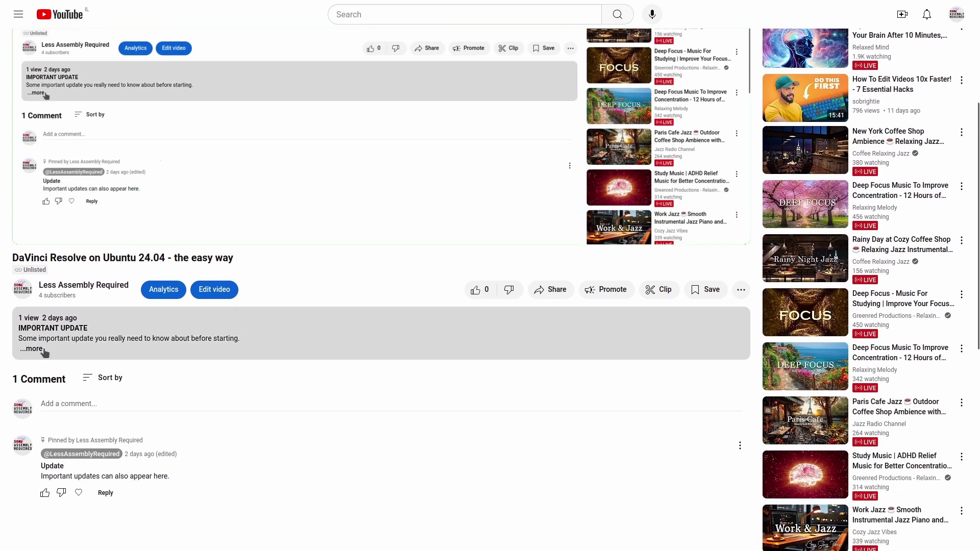
click(36, 349)
scroll(280, 454, down, 3)
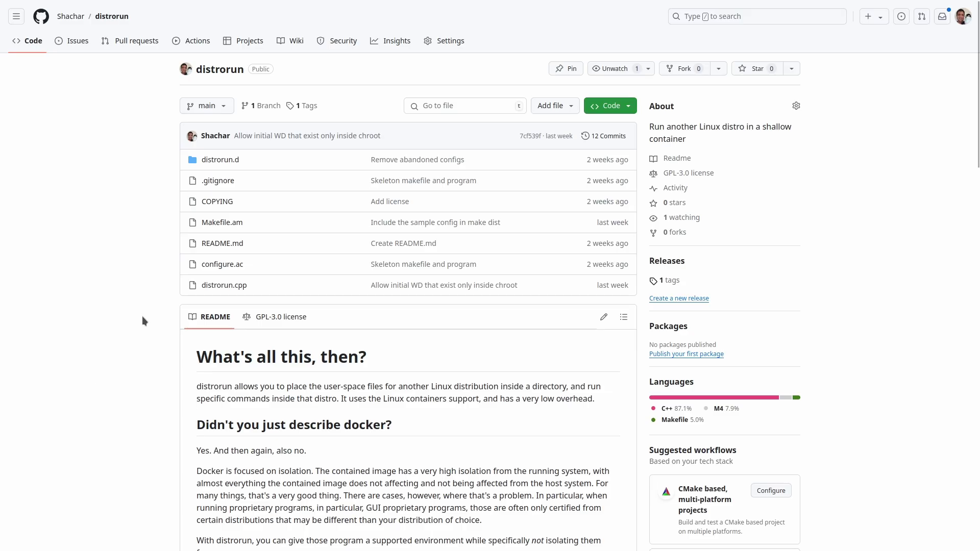
Step: Leave full screen, switch to the drinstaller GitHub repository tab, and return to full screen
mouse_move(311, 5)
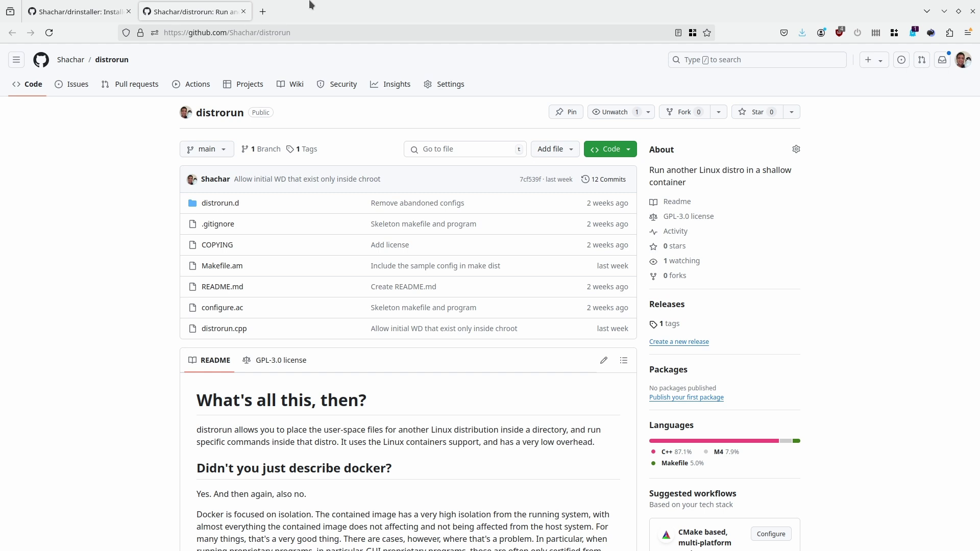
key(F11)
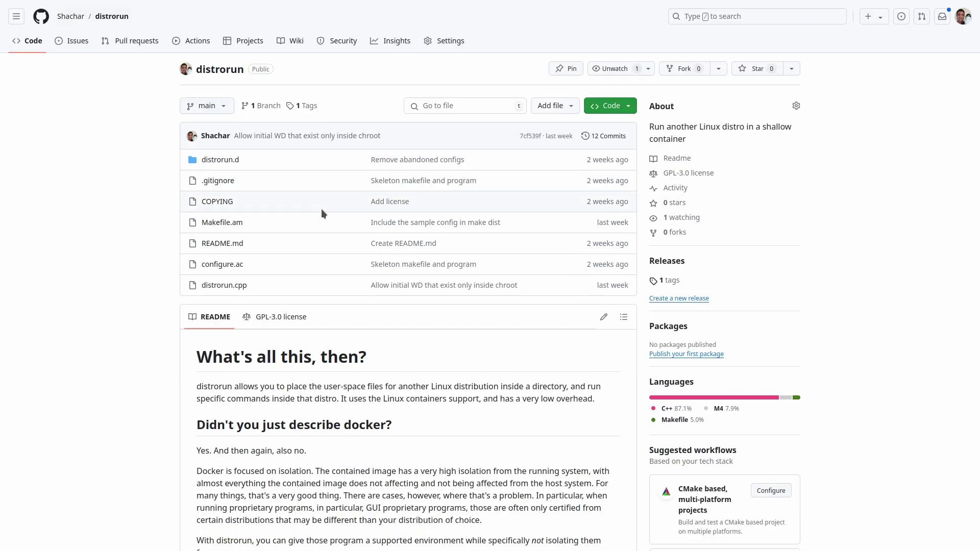
click(102, 8)
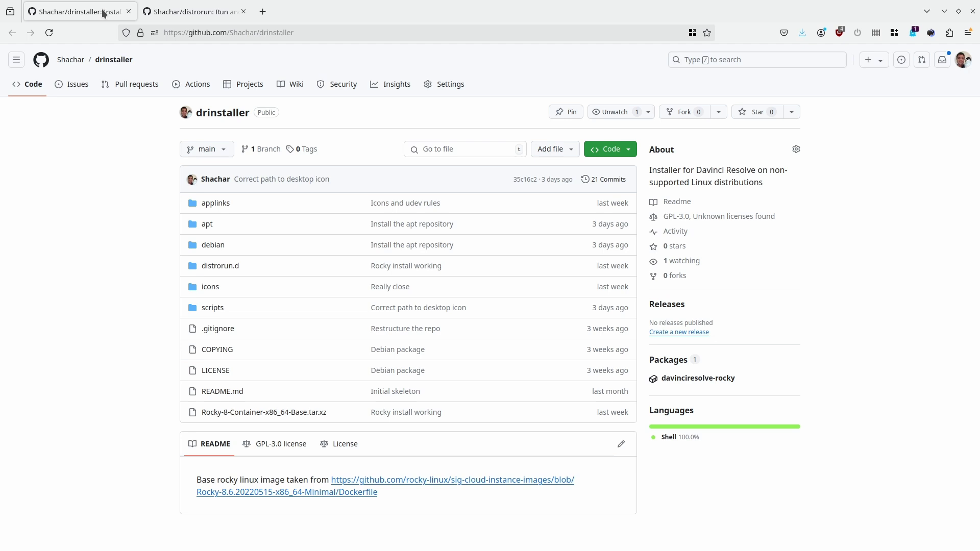
key(F11)
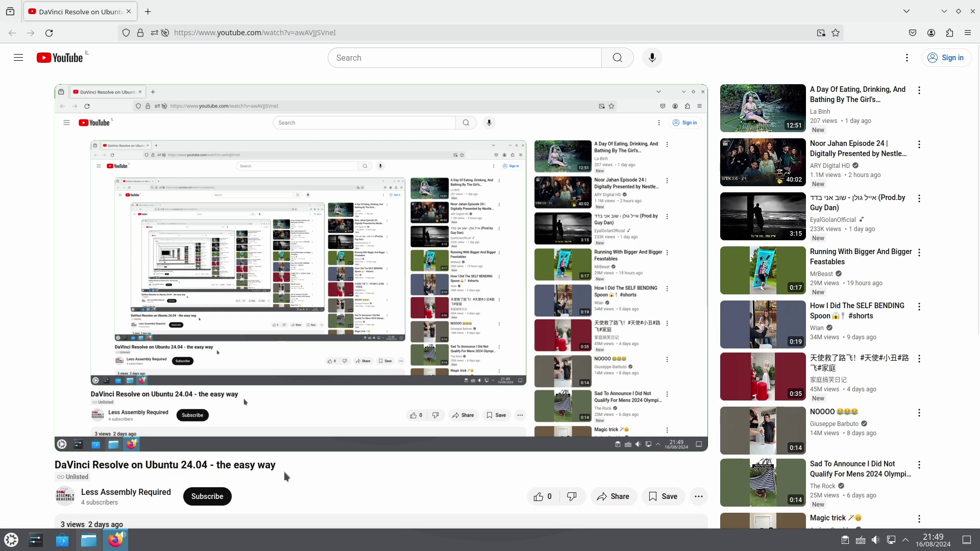
Step: Download drinstaller_0.00_amd64.deb and its signature drinstaller_0.00_amd64.deb.asc from the description links
scroll(318, 479, down, 4)
click(79, 346)
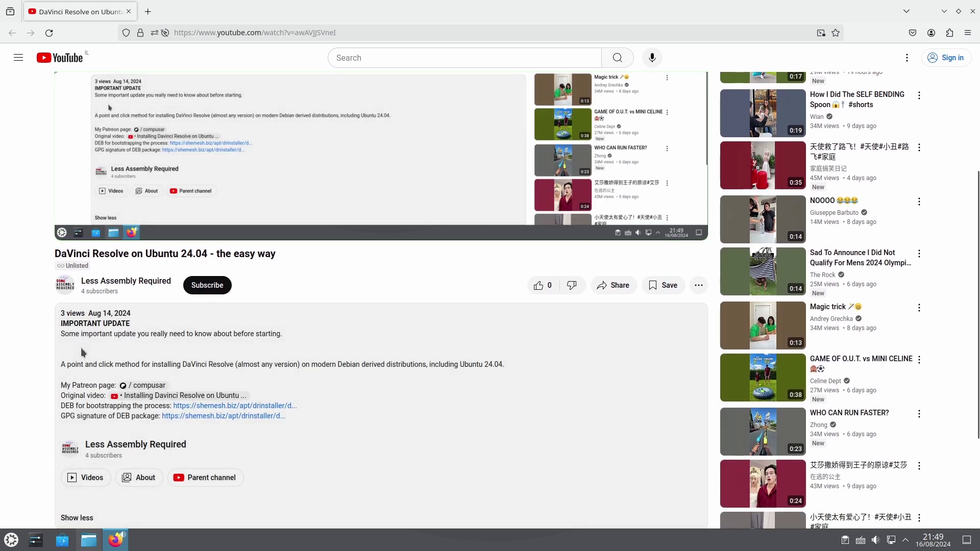
click(268, 407)
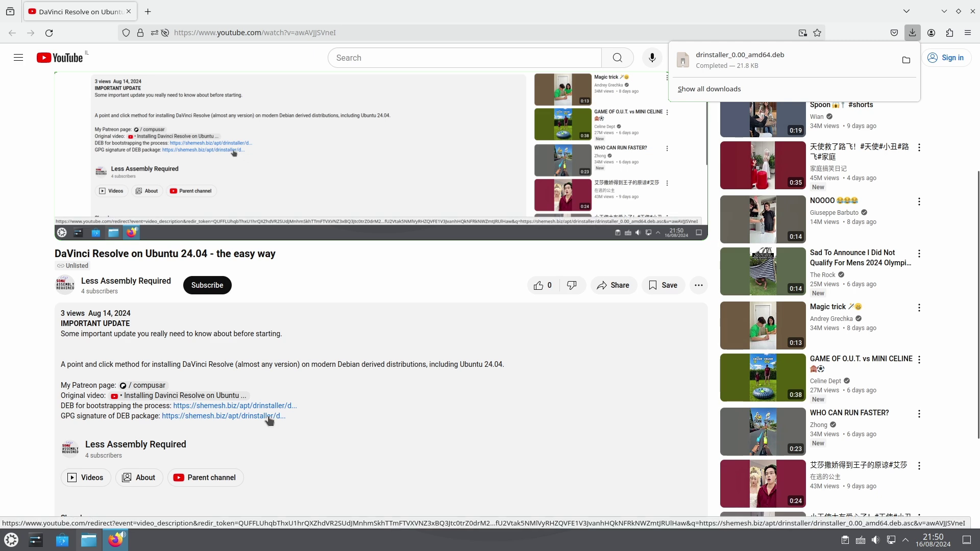
click(269, 417)
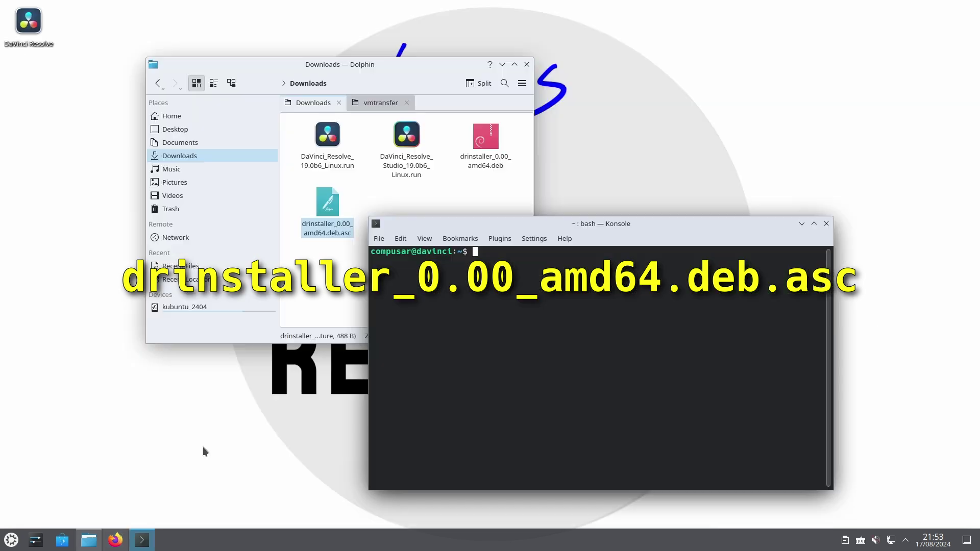
Step: Print the drinstaller_0.00_amd64.deb.asc signature with cat
text(cat)
drag(327, 205, 627, 299)
click(595, 342)
key(Return)
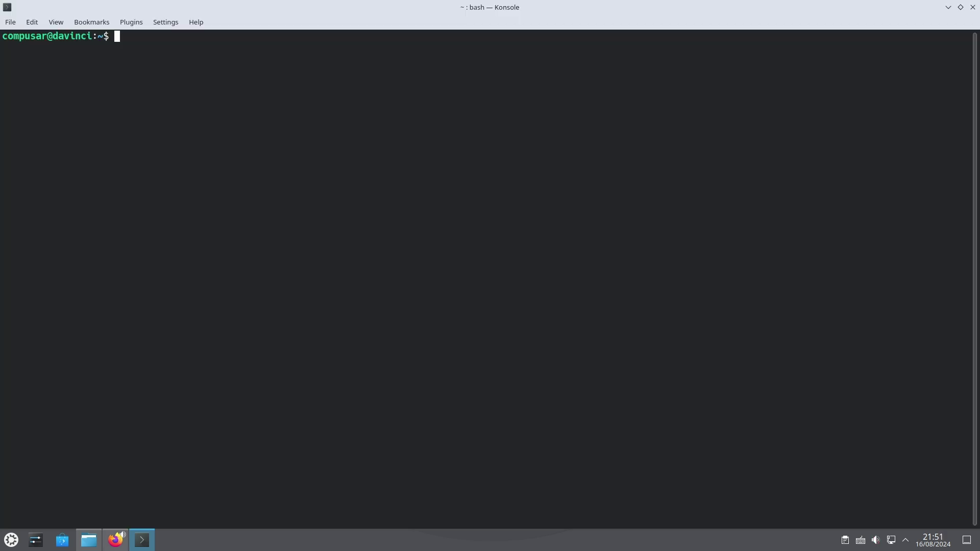
Step: Check the .asc signature file with gpg --verify
text(gpg --verify)
click(89, 540)
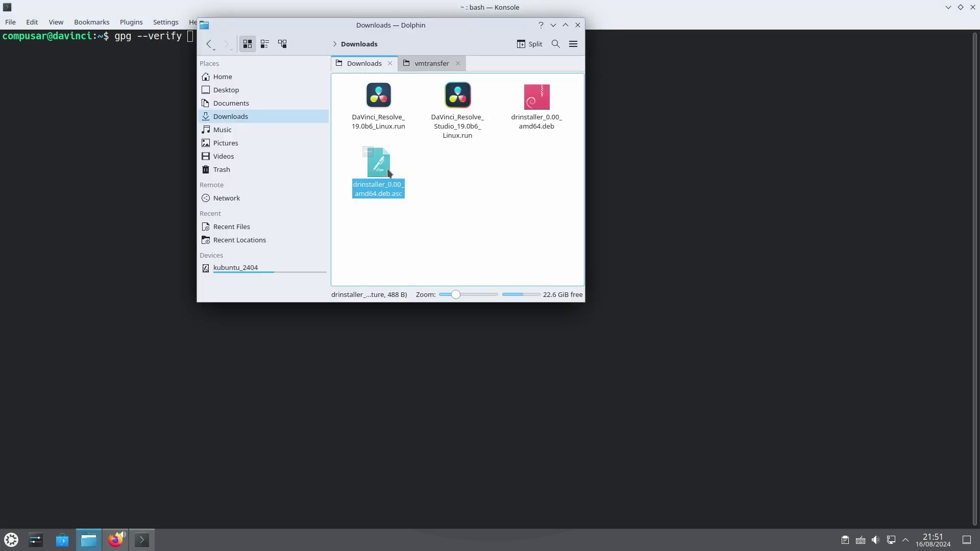
drag(387, 172, 97, 169)
click(109, 109)
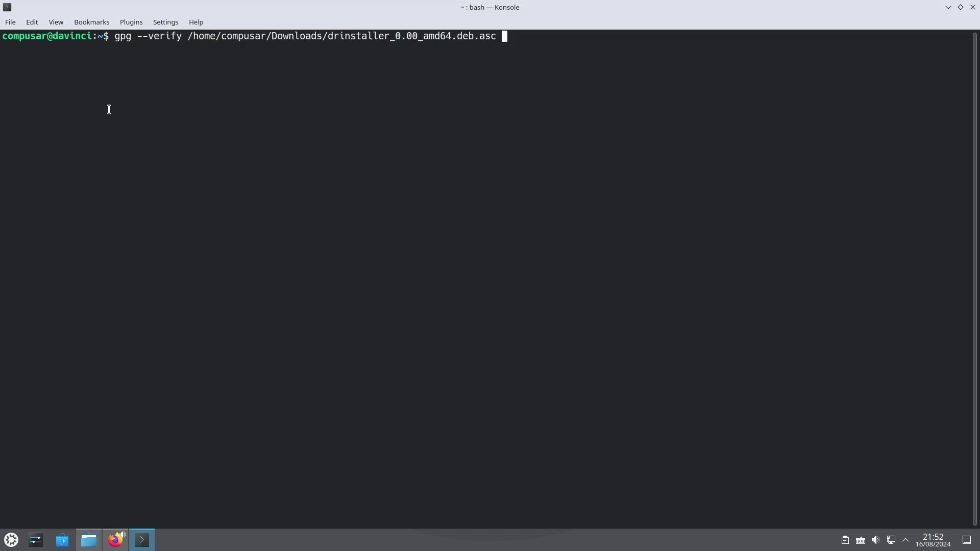
key(Return)
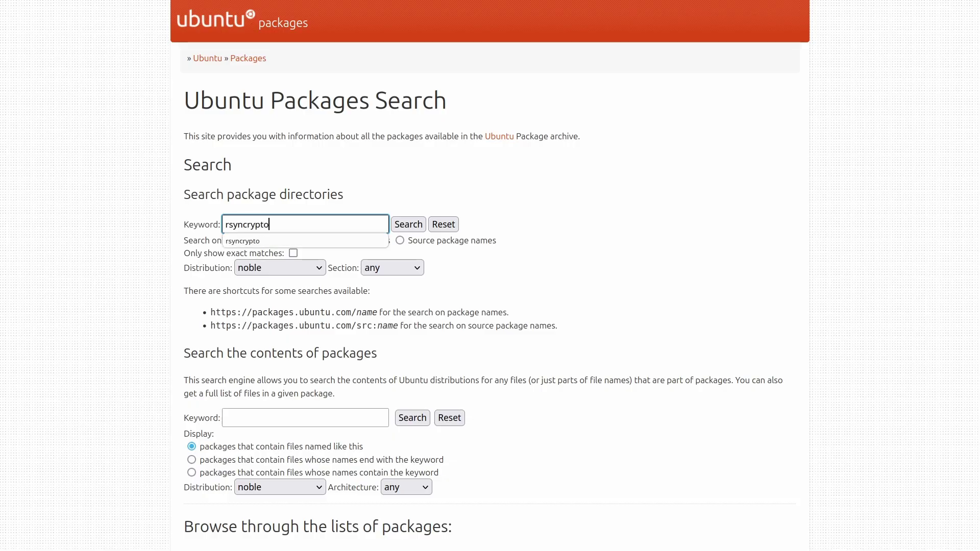
Step: Search for rsyncrypto, open its noble (24.04LTS) package page, and mark the Original Maintainer details
key(Return)
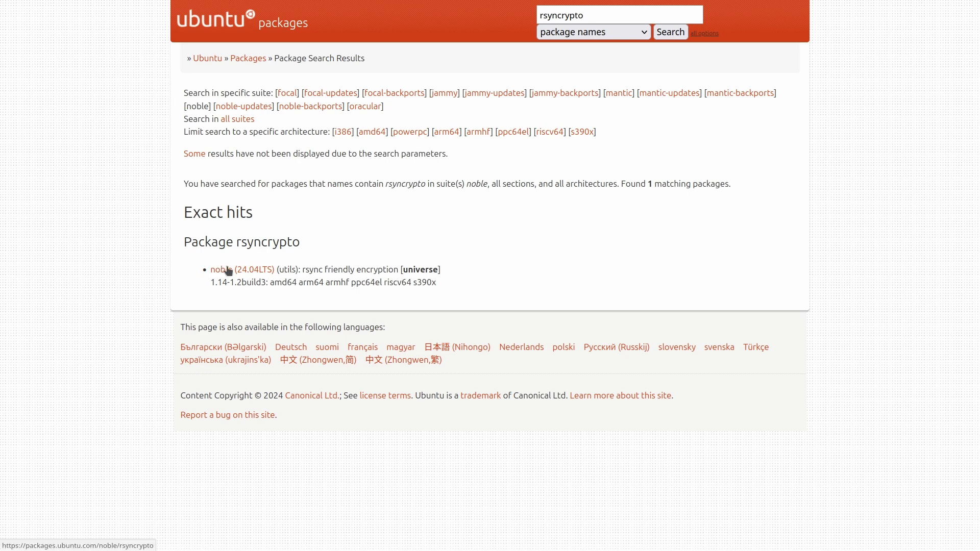
click(228, 269)
scroll(714, 239, down, 1)
scroll(713, 227, down, 5)
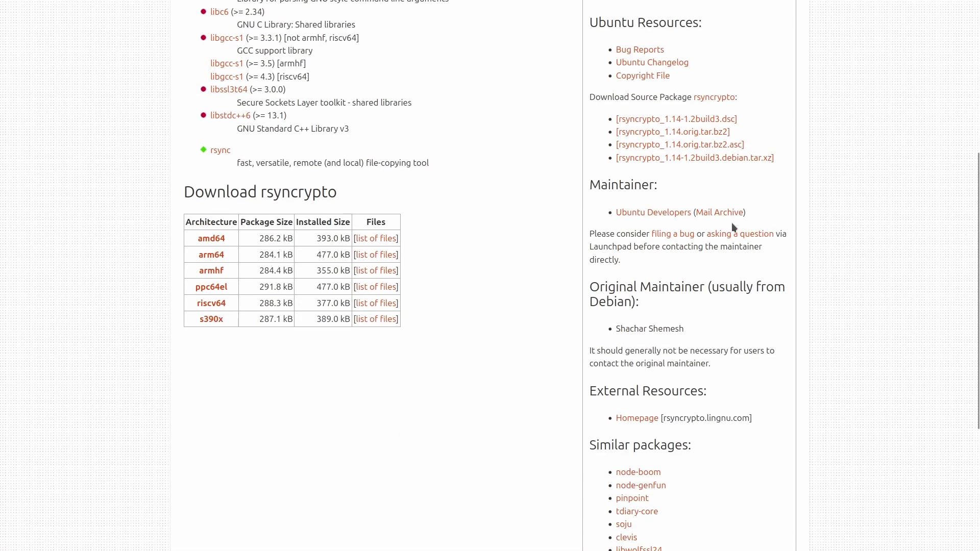
double_click(602, 285)
drag(603, 282, 726, 327)
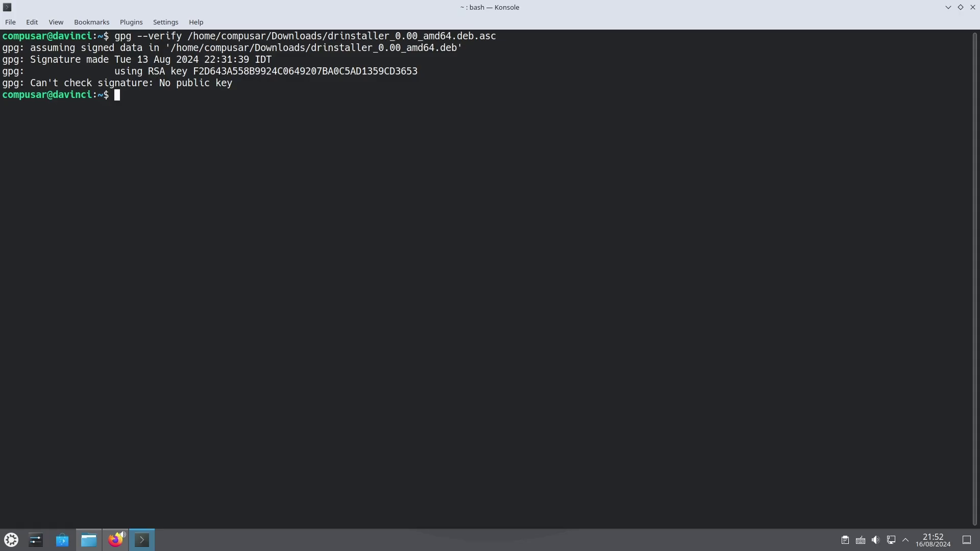
Step: Install debian-keyring and rerun gpg --verify with --keyring=/usr/share/keyrings/debian-keyring.gpg
text(sudo apt install debian-keyring)
key(Return)
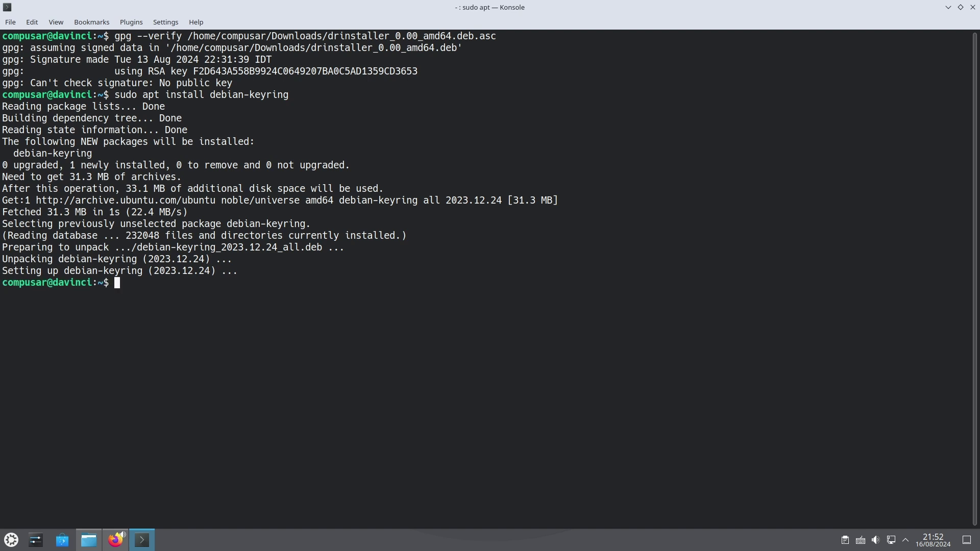
key(Up)
key(Up)
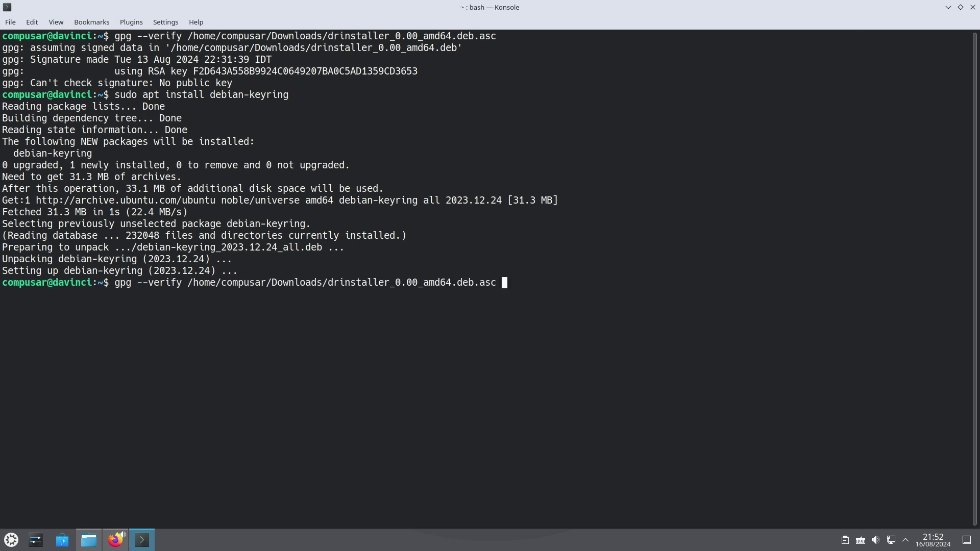
key(ctrl+Left)
key(ctrl+Left)
key(ctrl+Left)
key(ctrl+Left)
key(ctrl+Left)
key(ctrl+Left)
key(ctrl+Left)
key(ctrl+Left)
key(ctrl+Left)
key(Left)
text(--keyring=/usr/share/keyrings/debian-keyring.gpg)
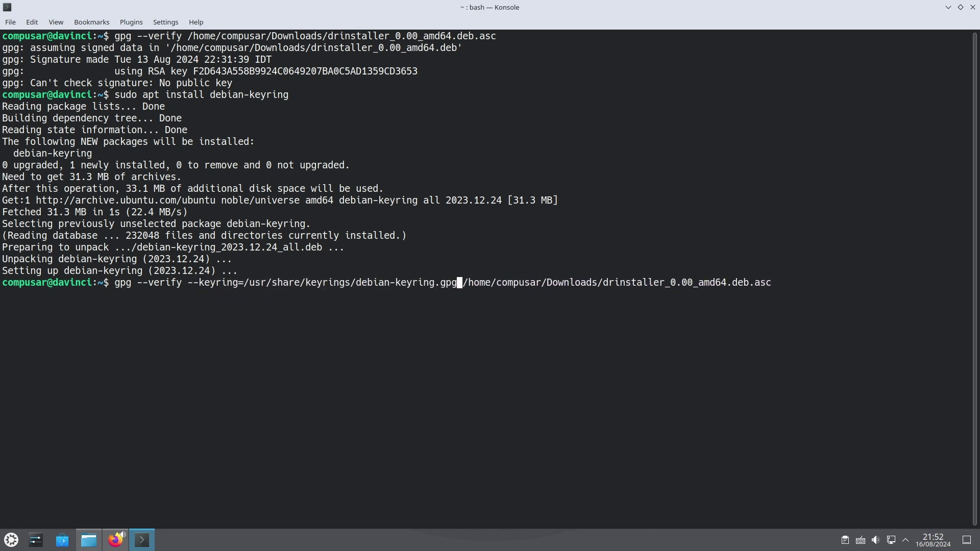
key(End)
key(Return)
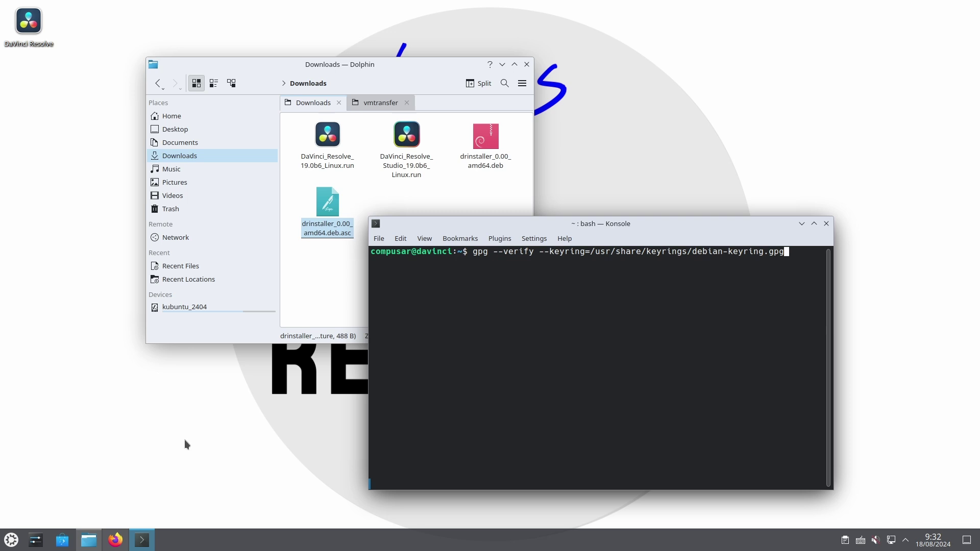
Step: Verify the drinstaller .asc file against the Debian keyring, which reports a BAD signature
click(336, 225)
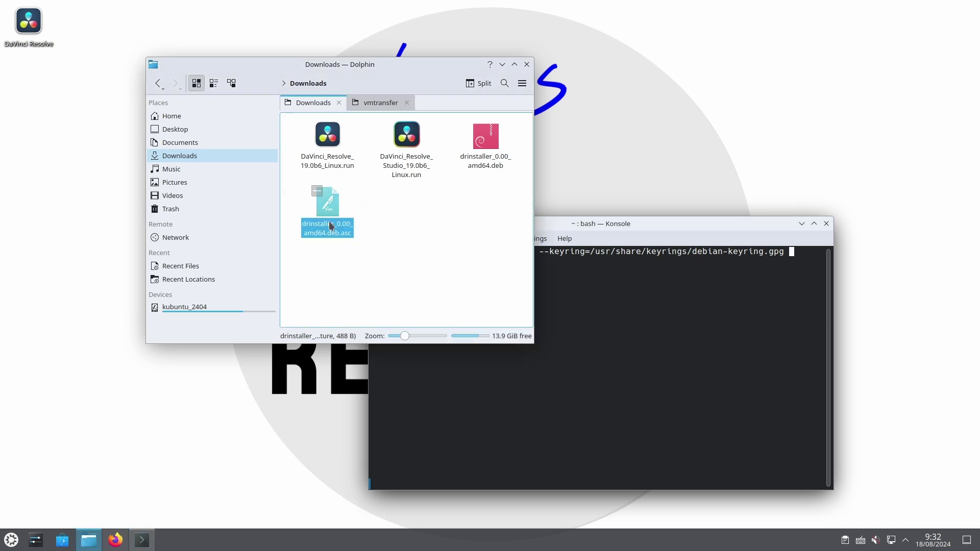
drag(344, 229, 613, 352)
click(506, 393)
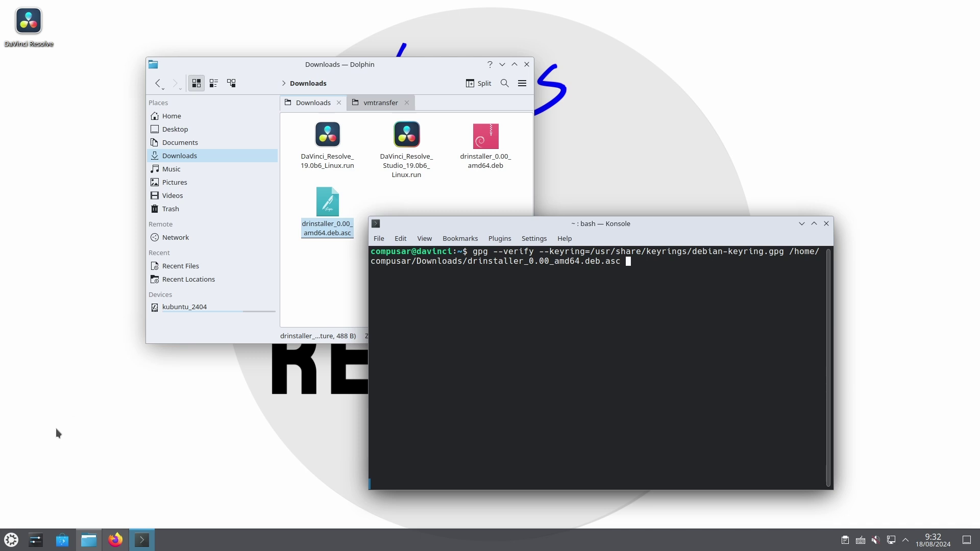
key(Return)
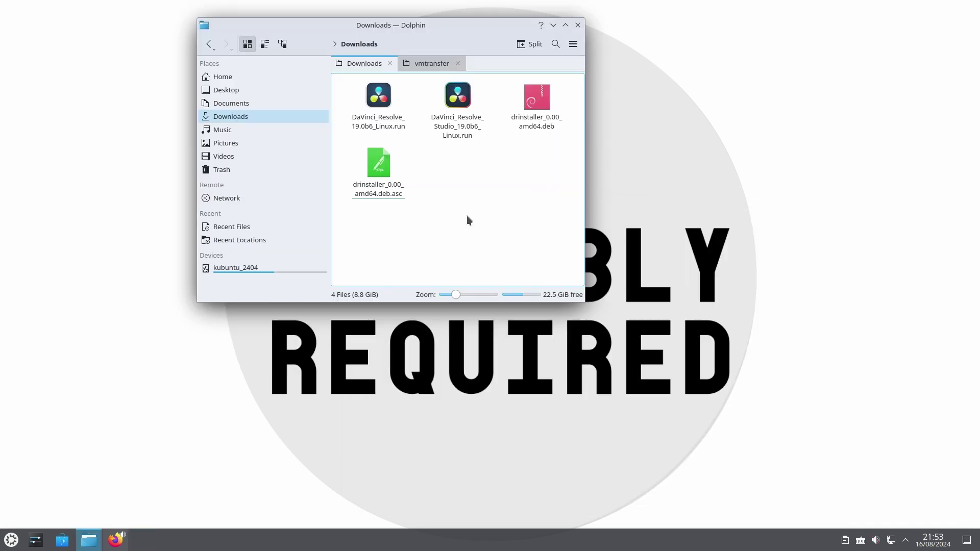
Step: Install drinstaller_0.00_amd64.deb, authenticating with the administrator password, and close the installer
double_click(540, 104)
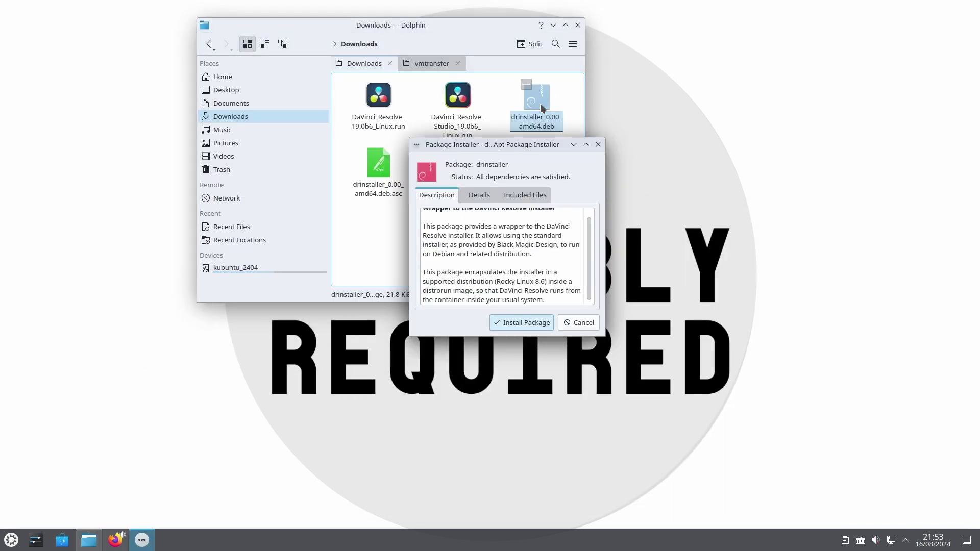
click(531, 324)
text(******)
click(534, 296)
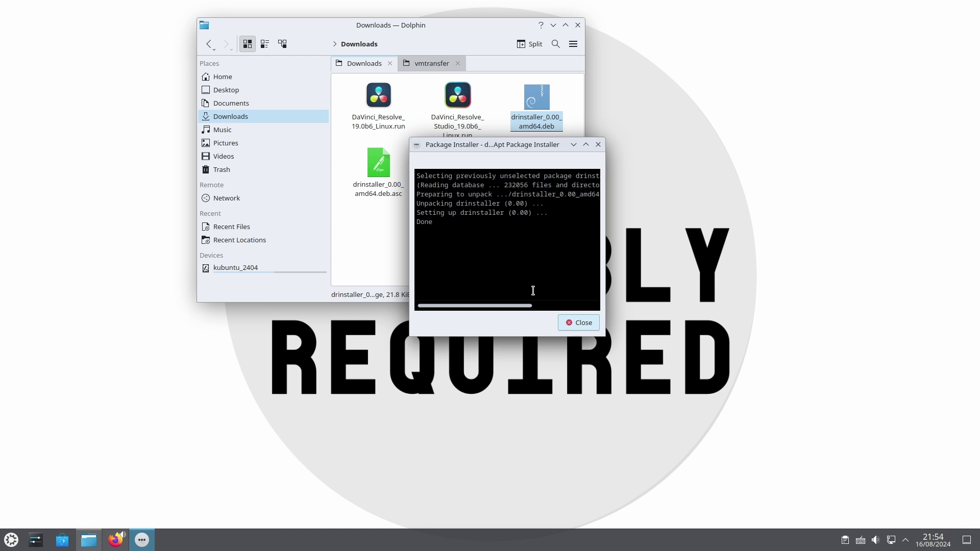
click(593, 323)
click(553, 25)
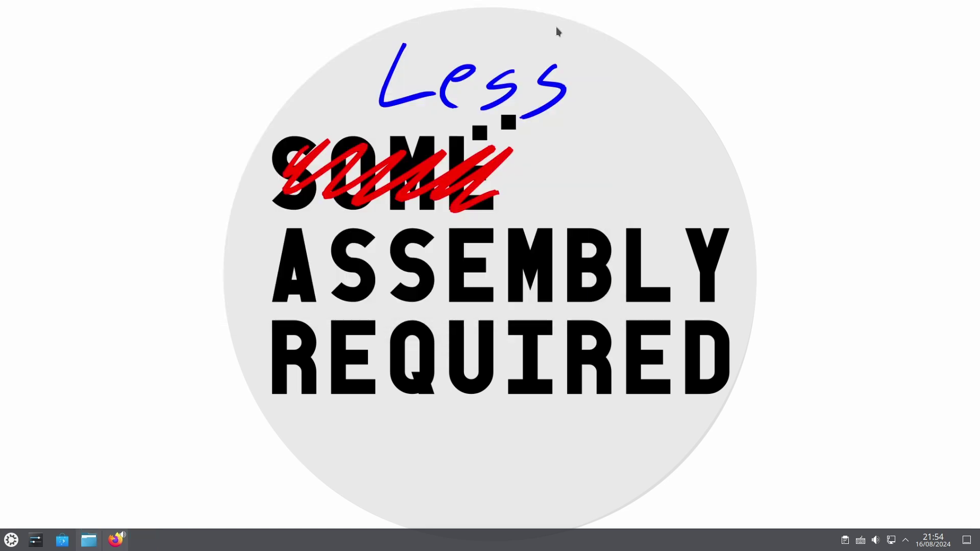
click(11, 542)
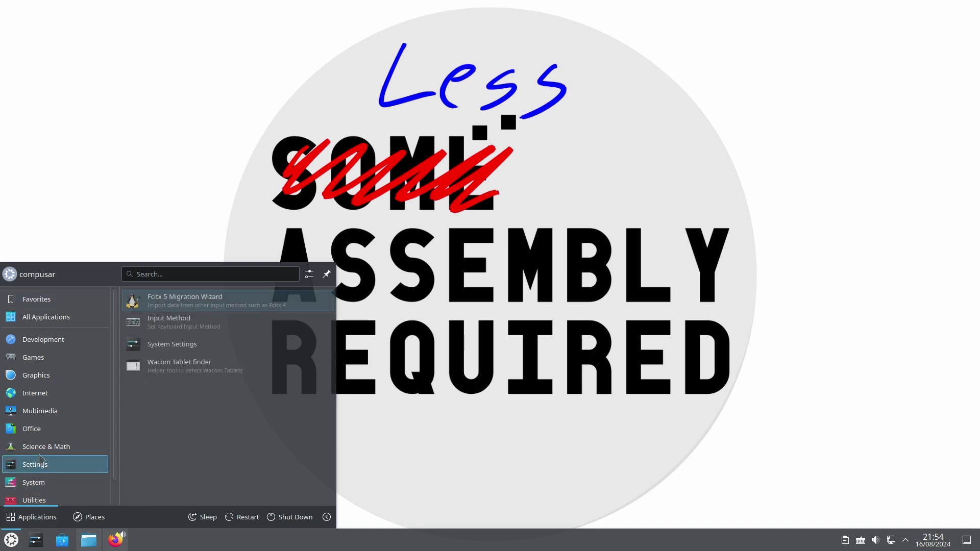
mouse_move(41, 458)
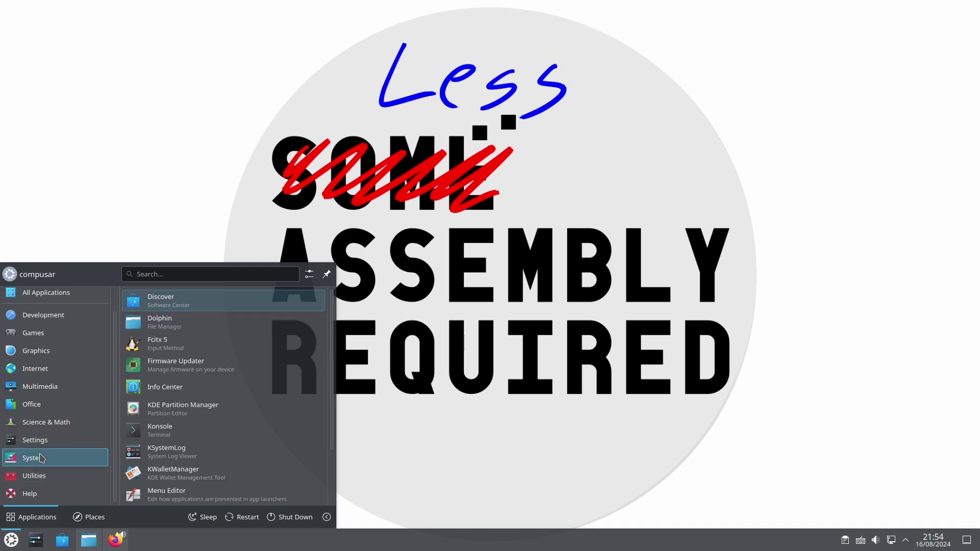
scroll(41, 458, up, 1)
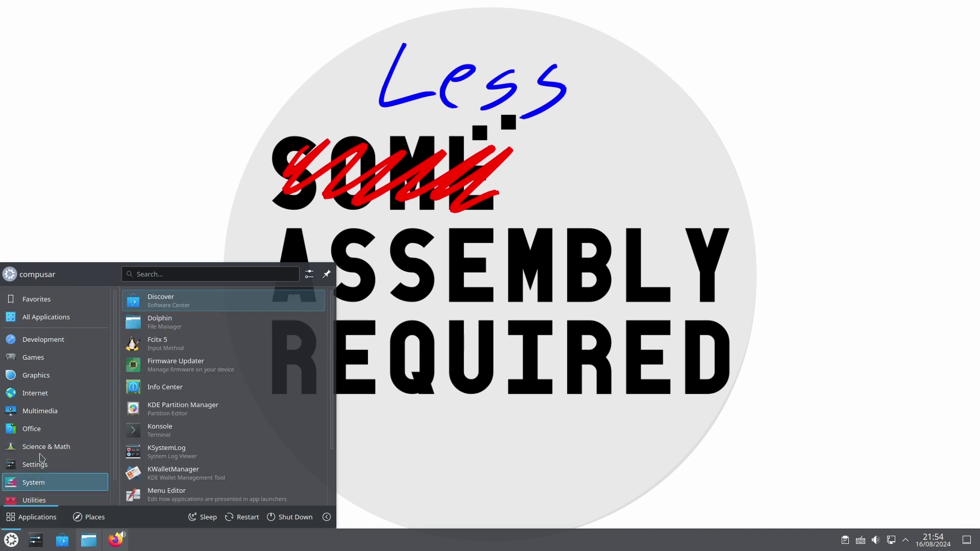
mouse_move(79, 336)
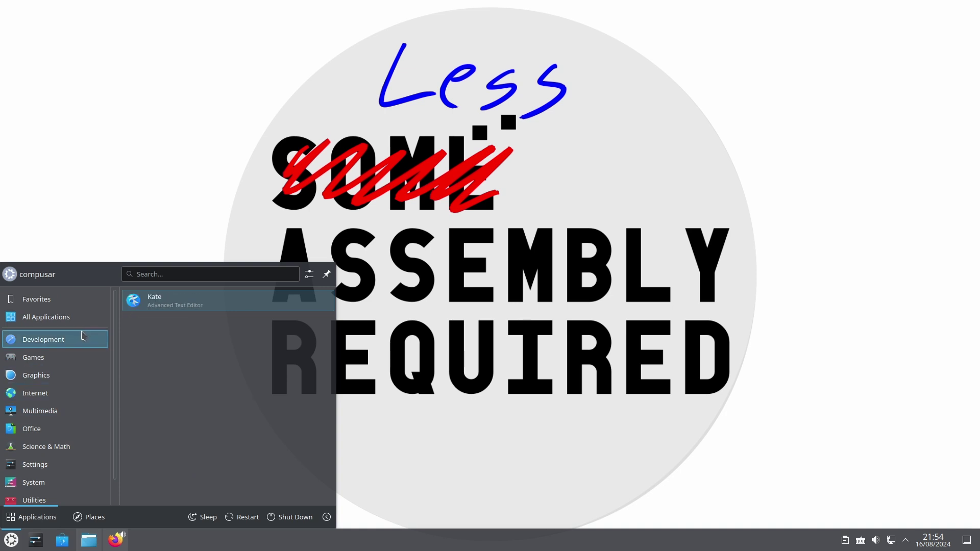
click(437, 431)
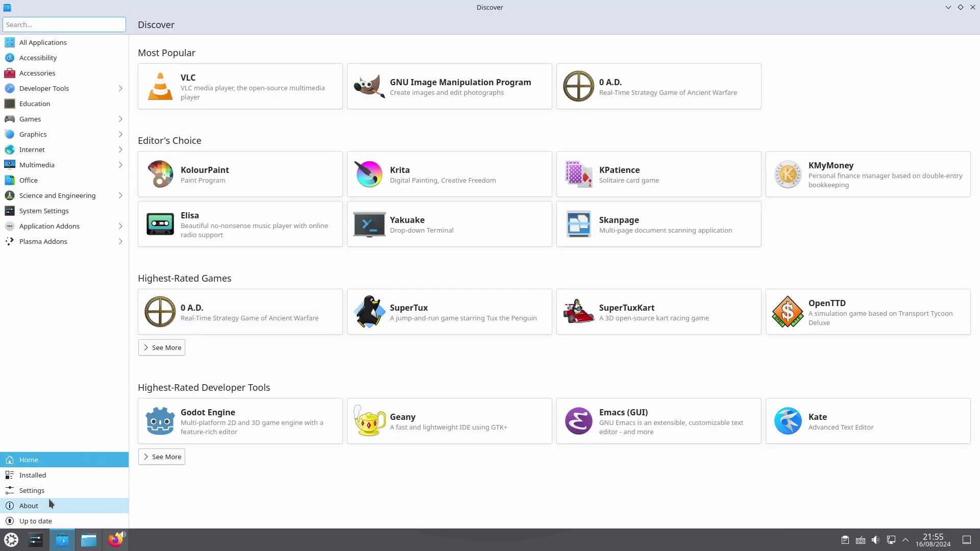
Step: Open Discover from the launcher and refresh its Updates list
click(46, 495)
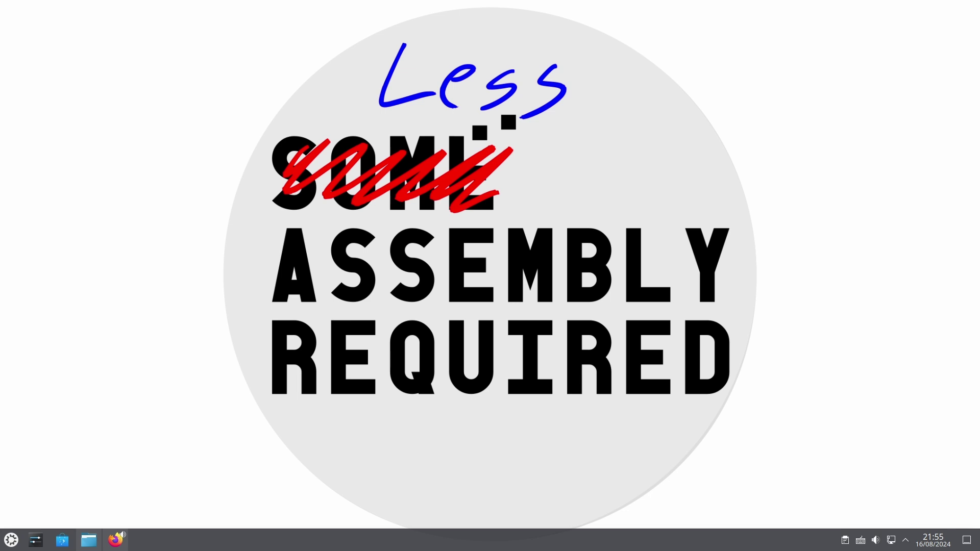
click(10, 543)
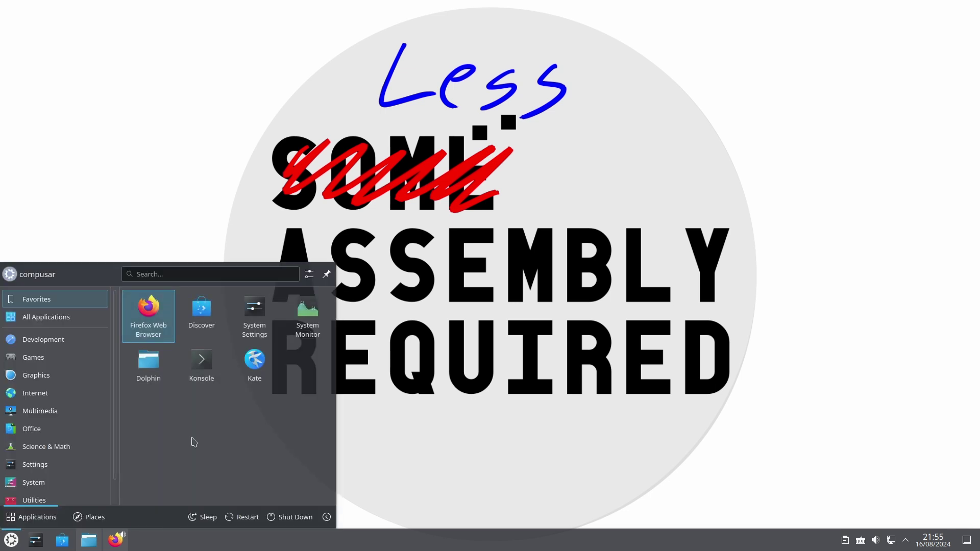
click(202, 314)
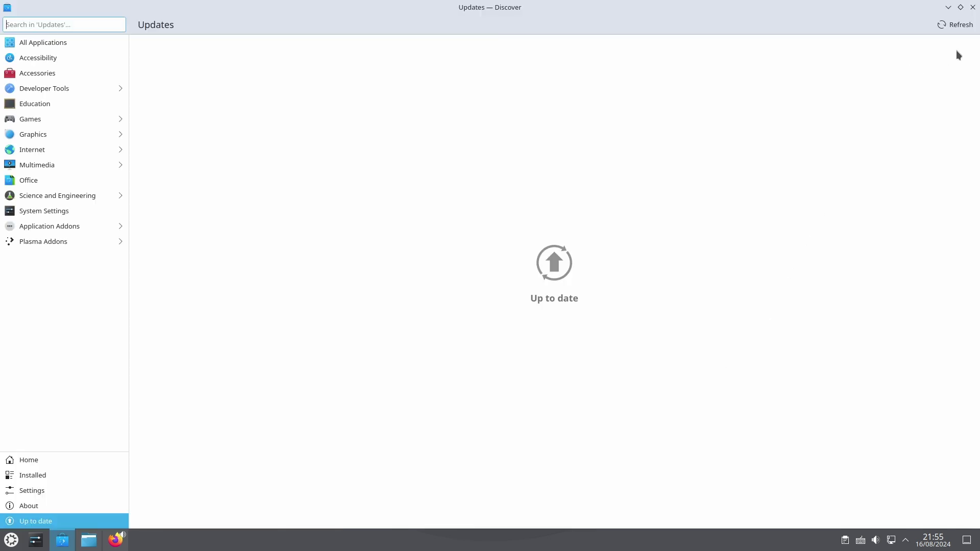
click(960, 25)
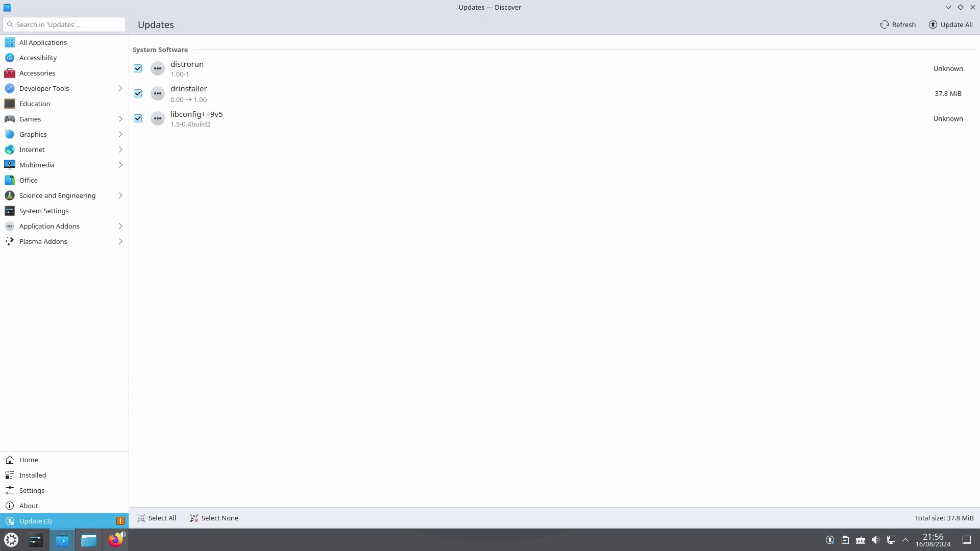
Step: Install all three updates, including drinstaller 0.00 → 1.00, authenticating with the account password
click(957, 25)
text(********)
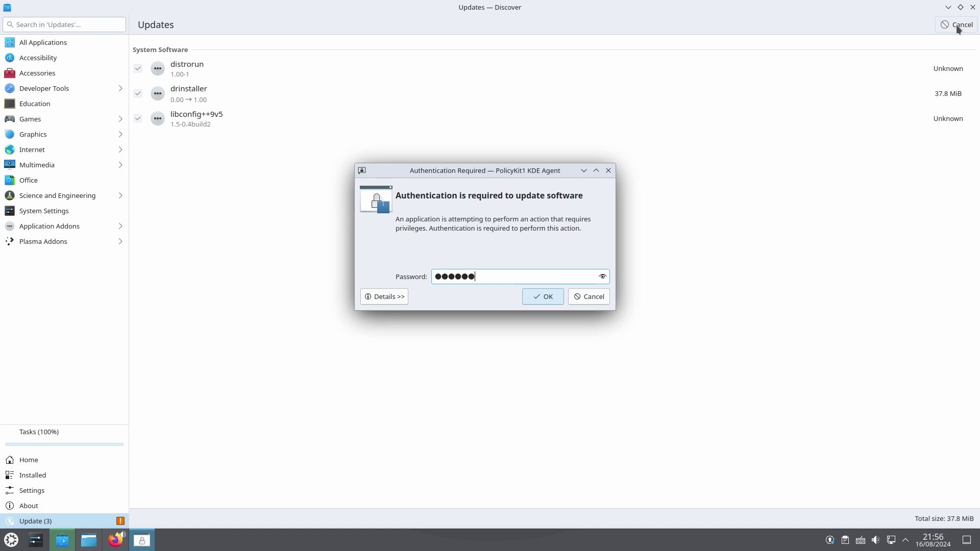
key(Return)
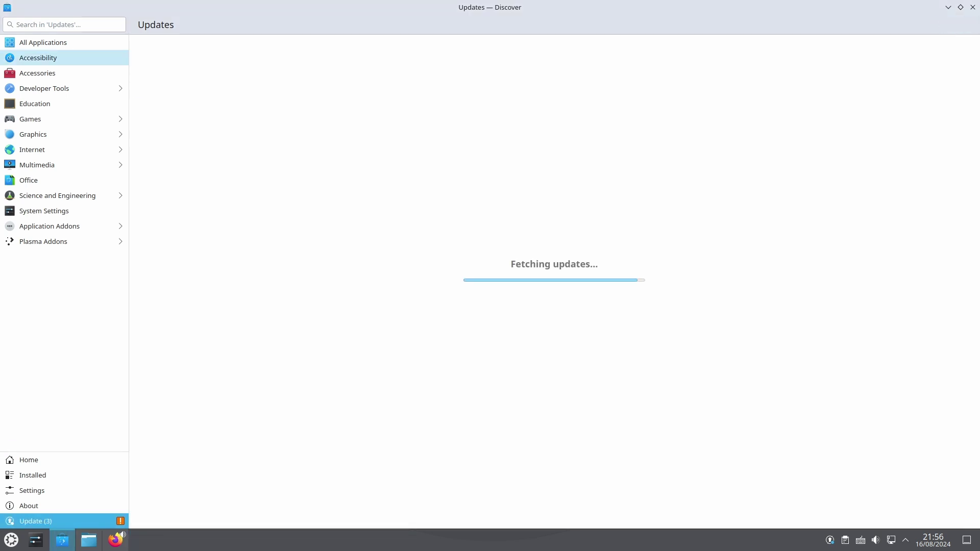
Step: Hide Discover and show all installed applications in the launcher
key(ctrl+q)
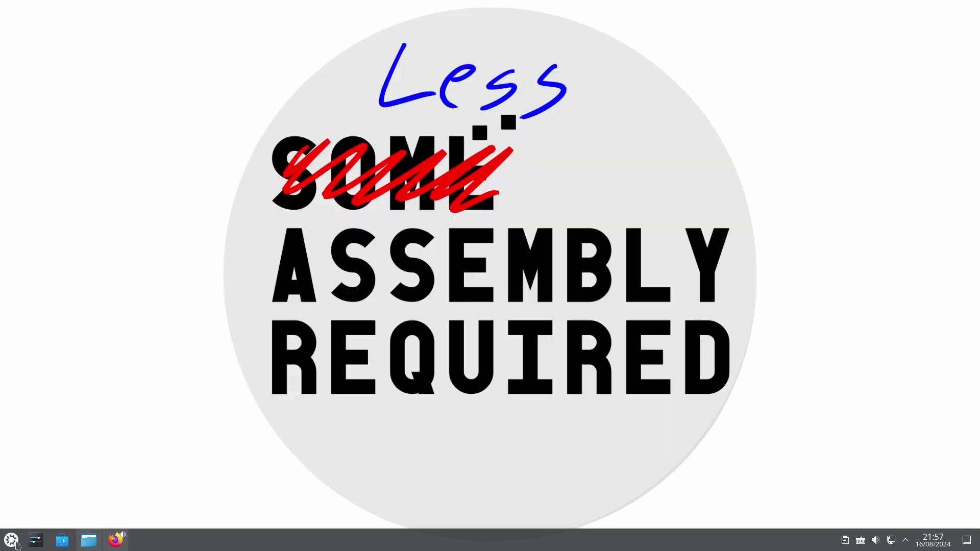
click(11, 540)
mouse_move(53, 341)
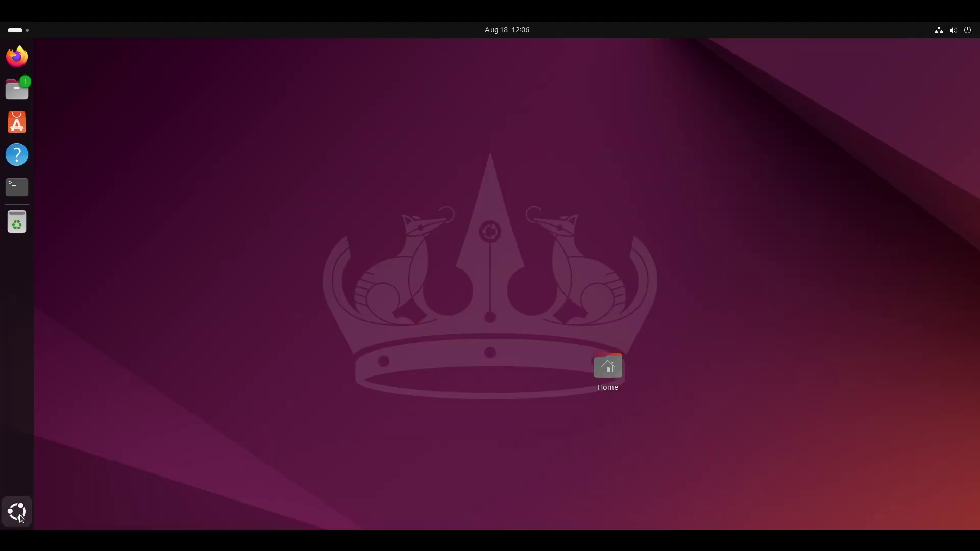
click(19, 517)
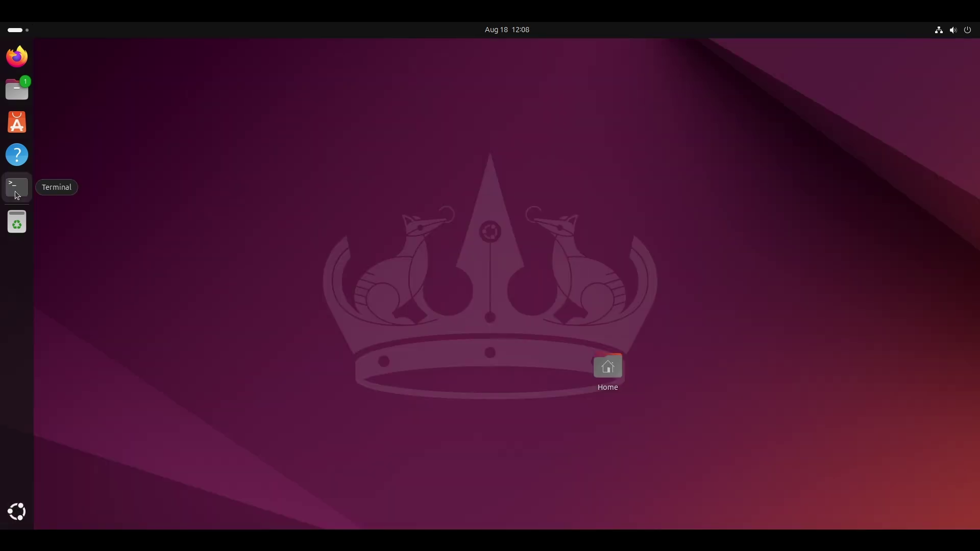
Step: Run 'sudo apt install kubuntu-desktop' in a terminal, then view the launcher's DaVinci Resolve category
click(17, 188)
text(sudo apt install kubuntu-desktop)
key(Return)
key(Return)
key(Return)
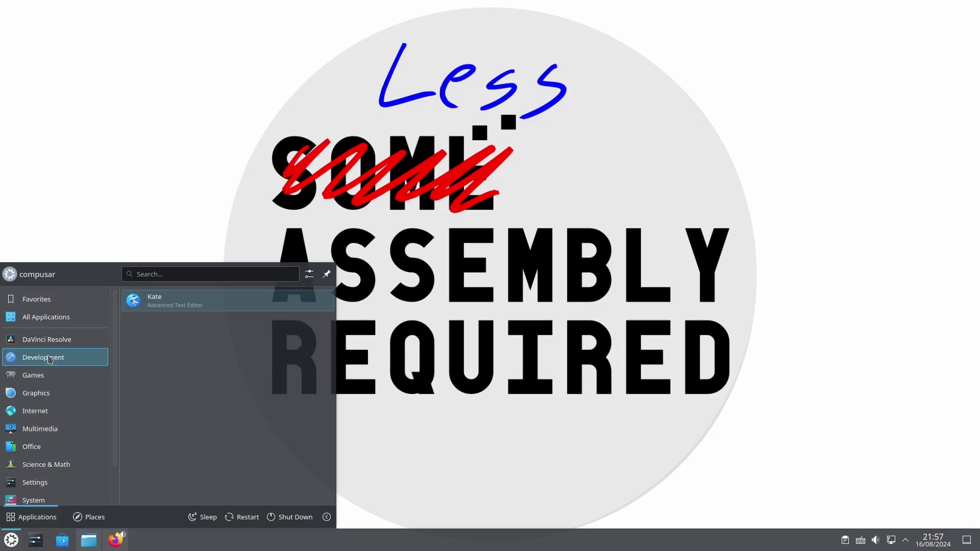
mouse_move(53, 340)
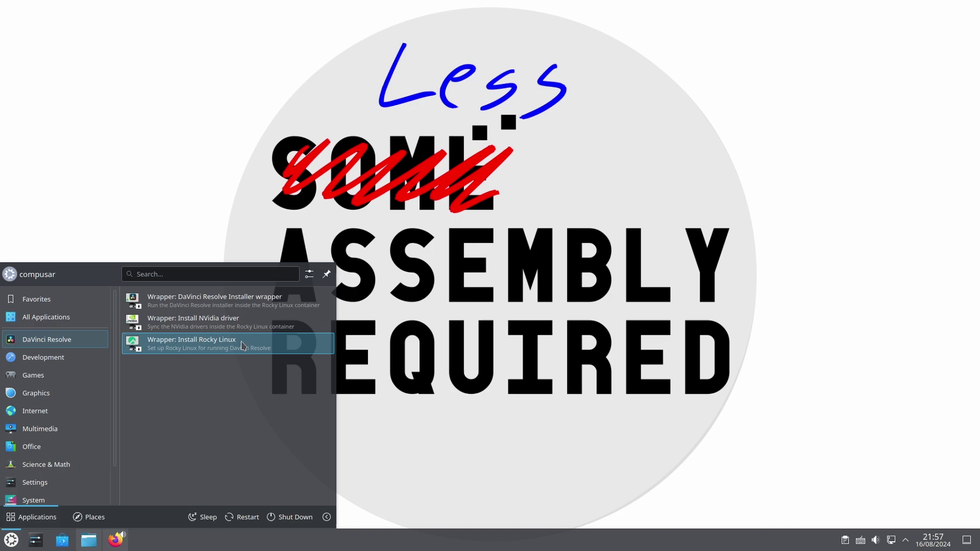
Step: Run 'Wrapper: Install Rocky Linux' and authenticate with the admin password to build the Rocky Linux 8 chroot
click(241, 341)
text(******)
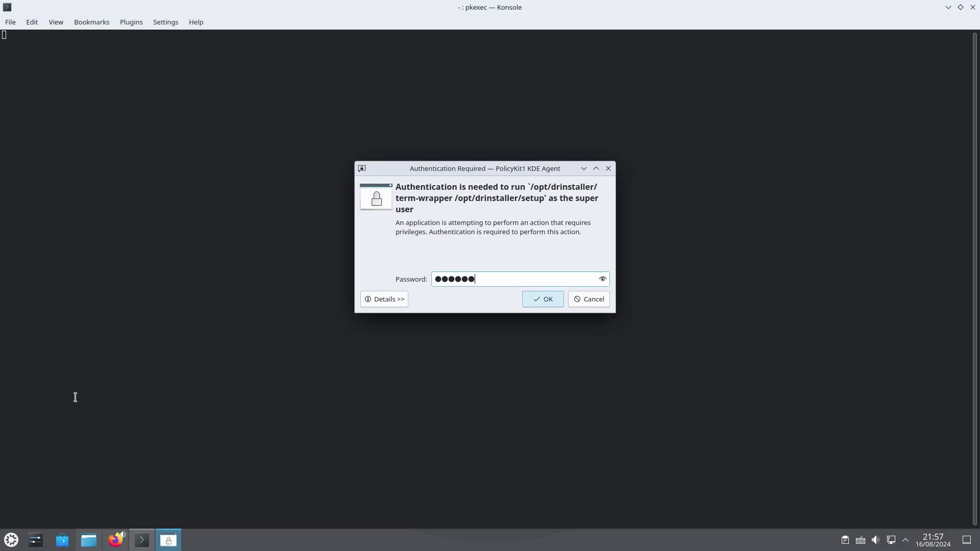
click(529, 299)
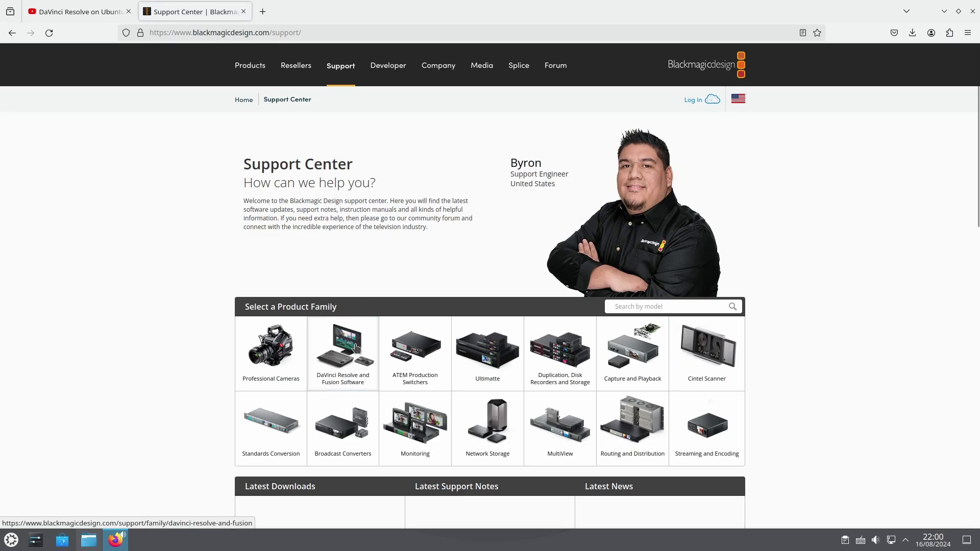
Step: Open DaVinci_Resolve_Studio_19.0b6_Linux.zip in Ark and extract the .run installer into Downloads
click(356, 348)
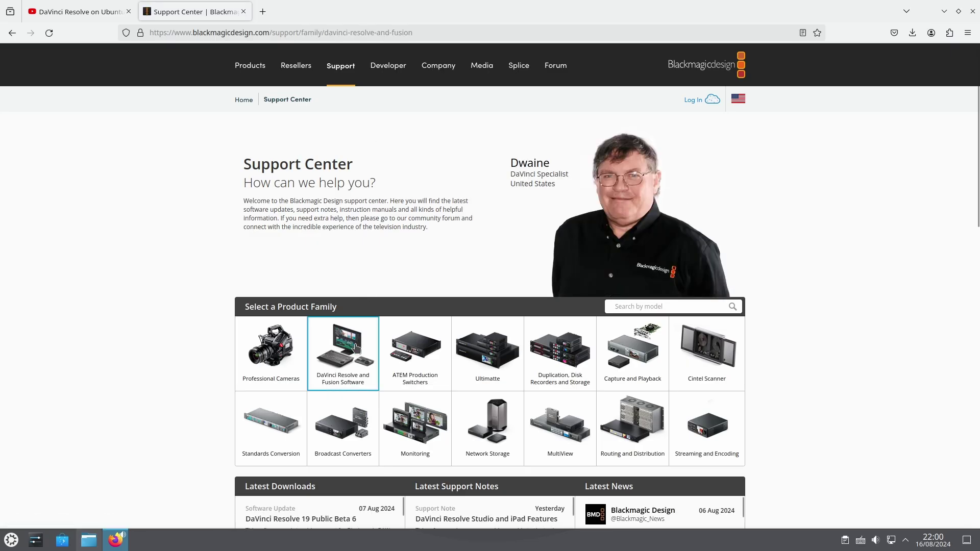
scroll(356, 344, down, 4)
scroll(356, 344, down, 2)
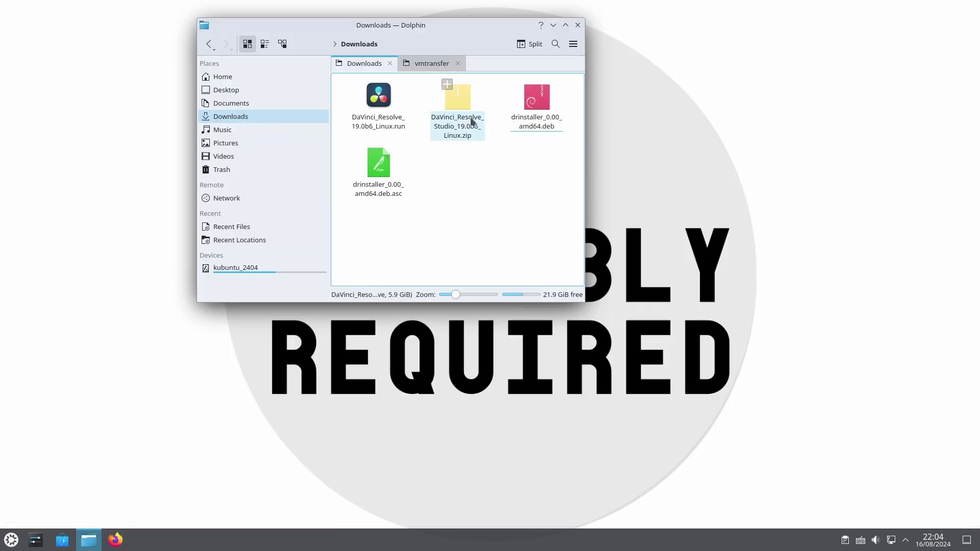
double_click(473, 122)
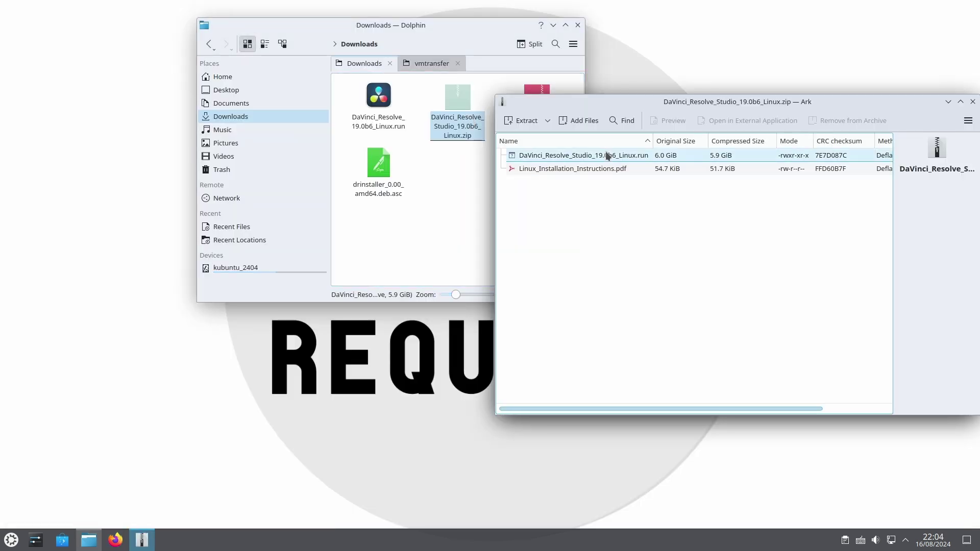
drag(605, 162, 465, 210)
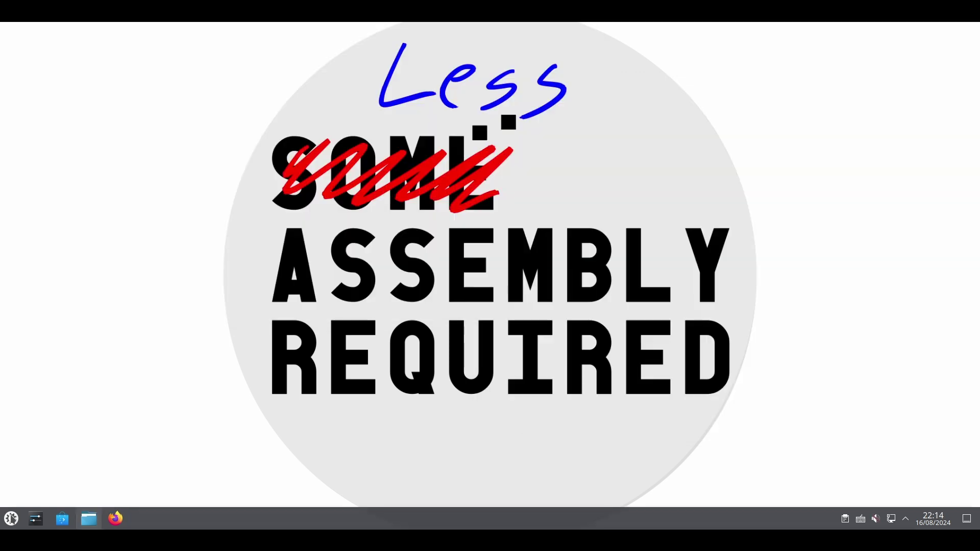
Step: Launch 'Wrapper: DaVinci Resolve Installer wrapper' from the launcher's DaVinci Resolve category
click(11, 519)
click(46, 318)
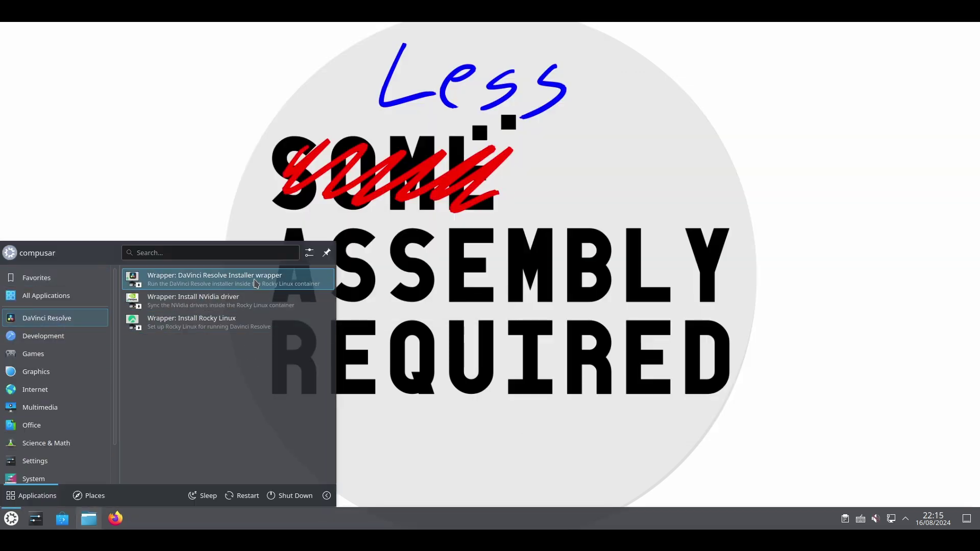
click(261, 281)
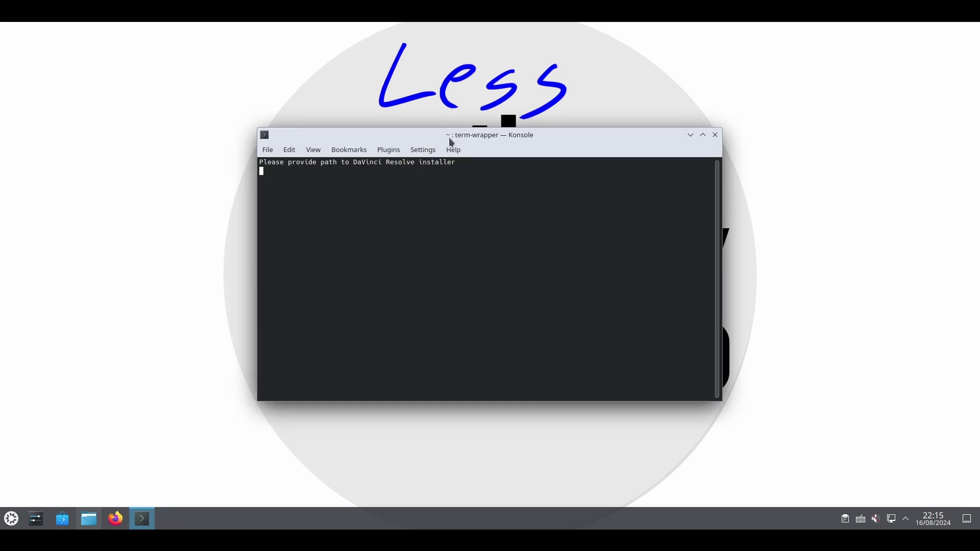
Step: Drag DaVinci_Resolve_19.0b6_Linux.run from Downloads into Konsole and run the wrapper with it
drag(450, 153, 246, 160)
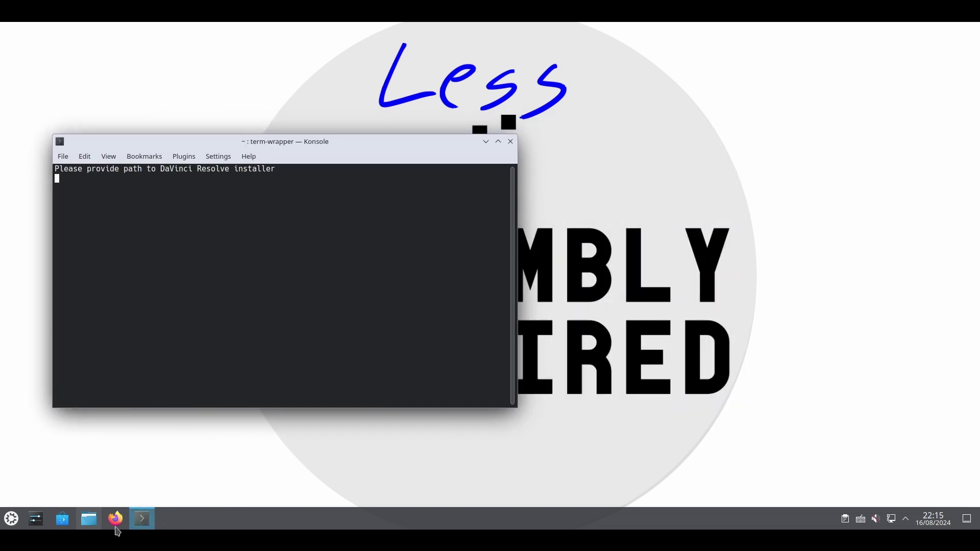
click(89, 518)
drag(466, 41, 787, 92)
drag(701, 177, 259, 230)
key(Return)
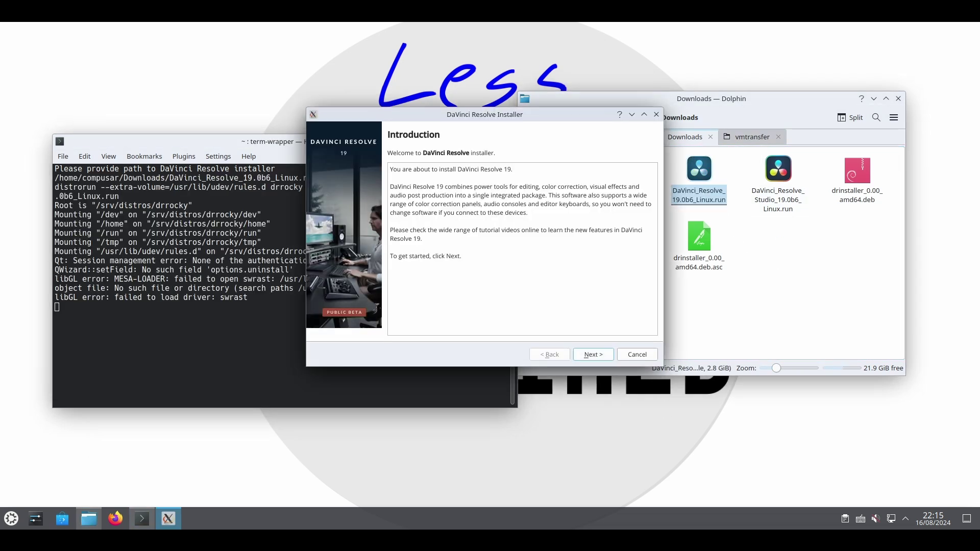
Step: Step past the Introduction and Read Me pages, accept the license, and start the install
click(592, 354)
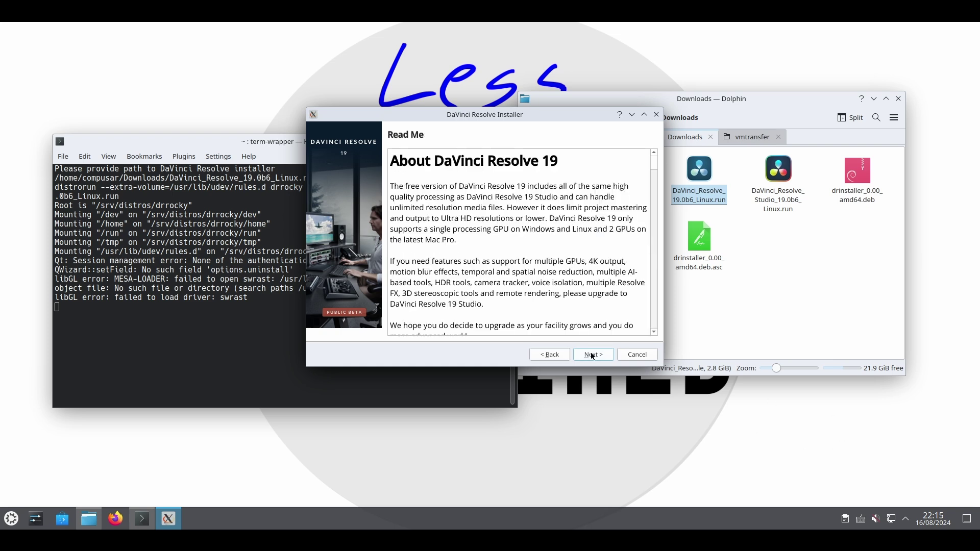
click(593, 355)
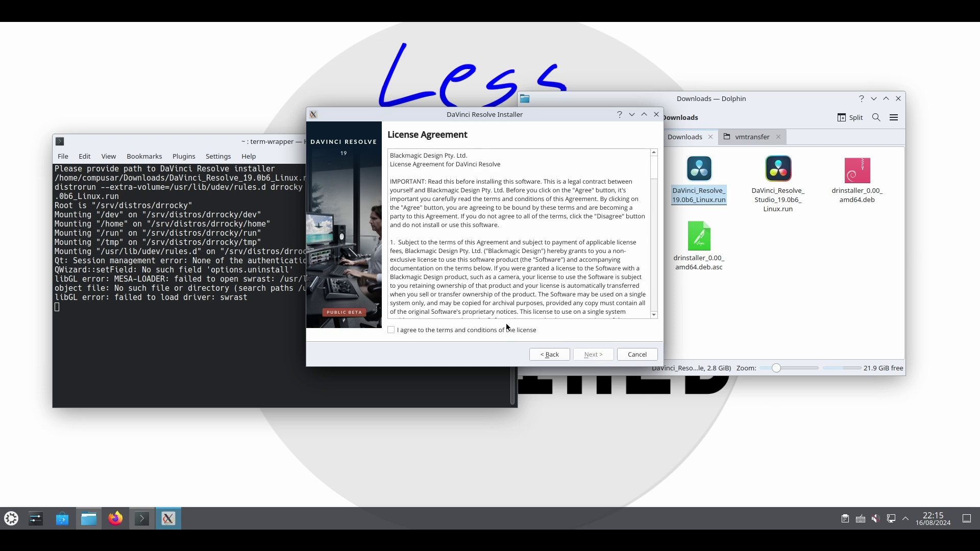
click(507, 327)
click(593, 355)
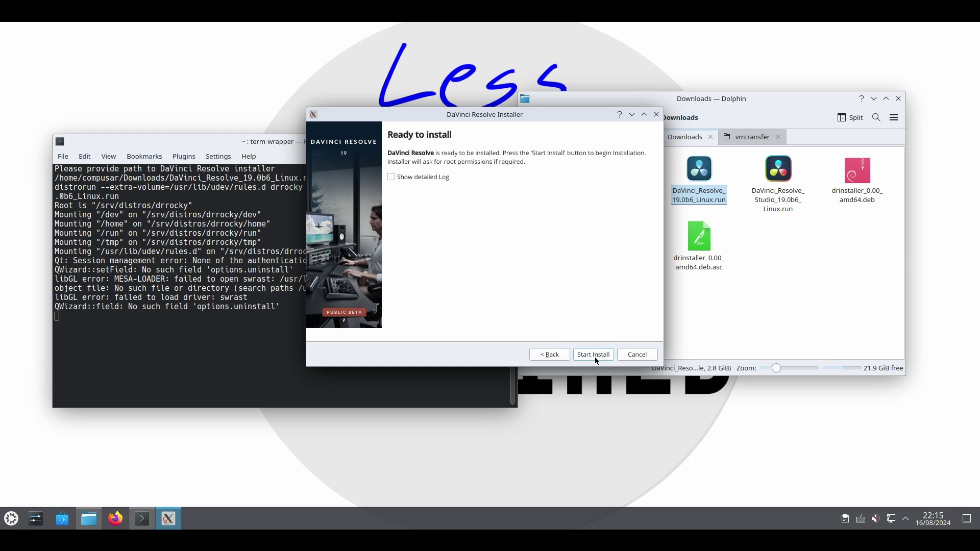
click(593, 355)
Step: Enter the administrator and root passwords so DaVinci Resolve installs to 100%
text(********)
click(542, 301)
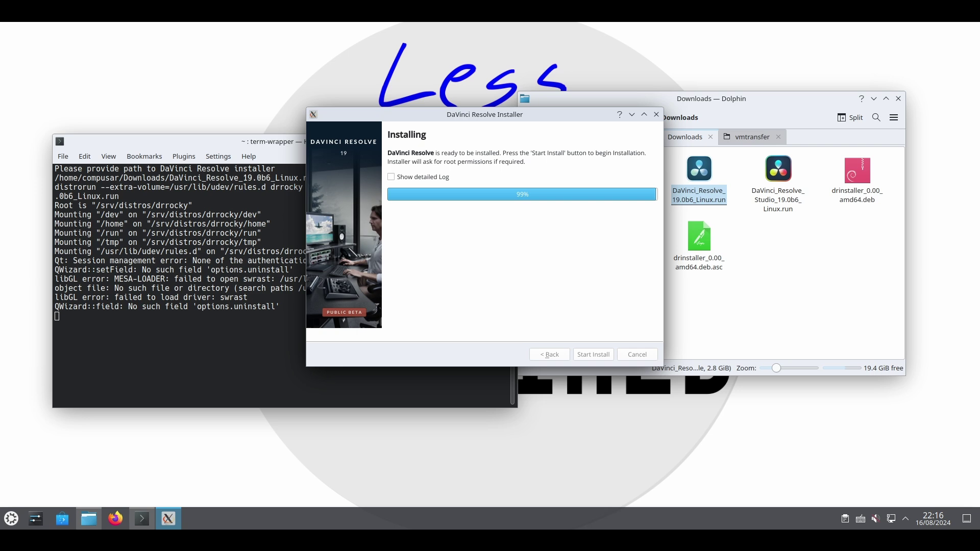
text(*******)
key(Return)
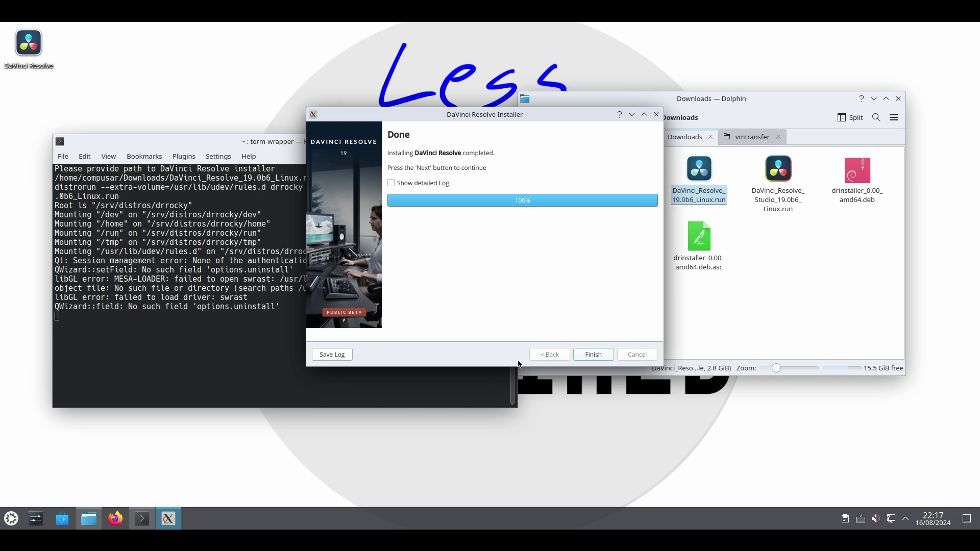
Step: Finish the installer, authenticate post-install setup, close Konsole, and view the launcher's DaVinci Resolve category
click(596, 355)
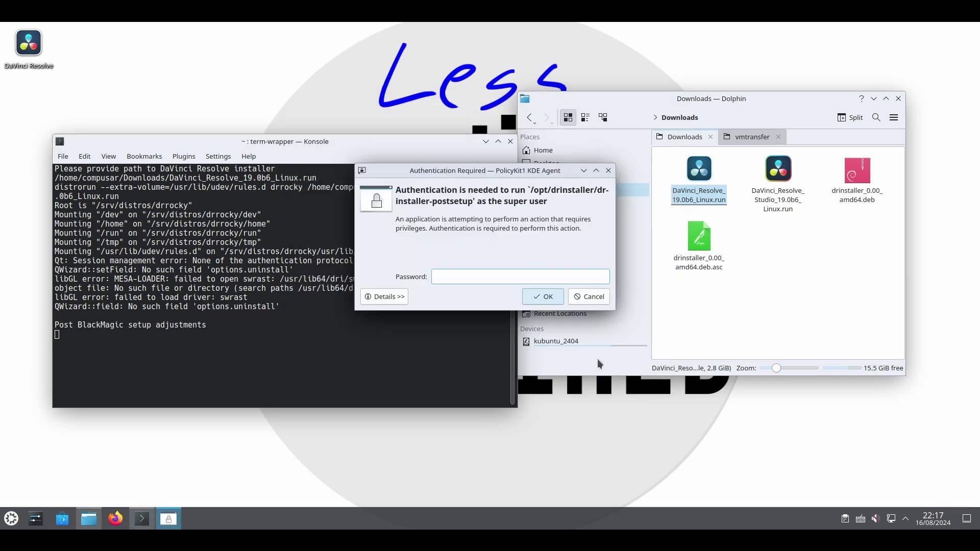
text(*******)
key(Return)
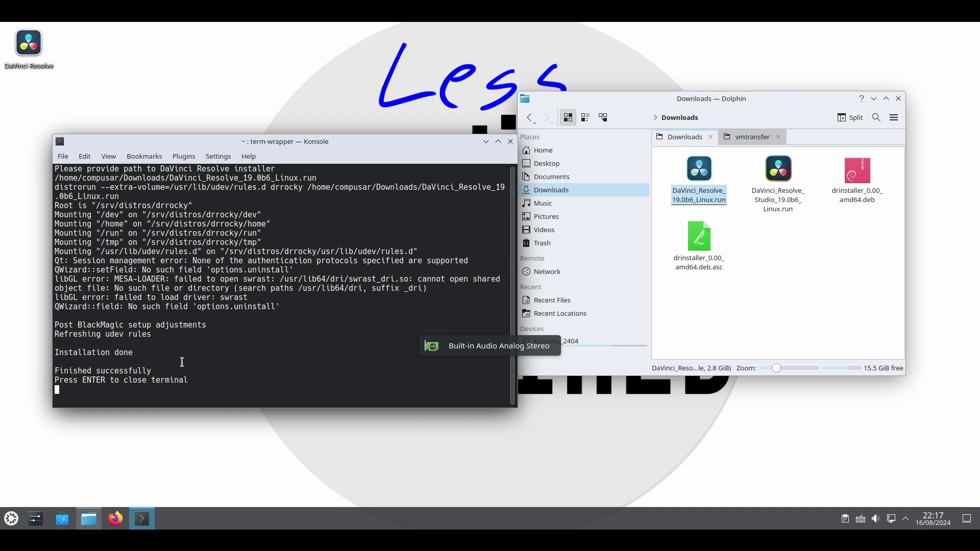
key(Return)
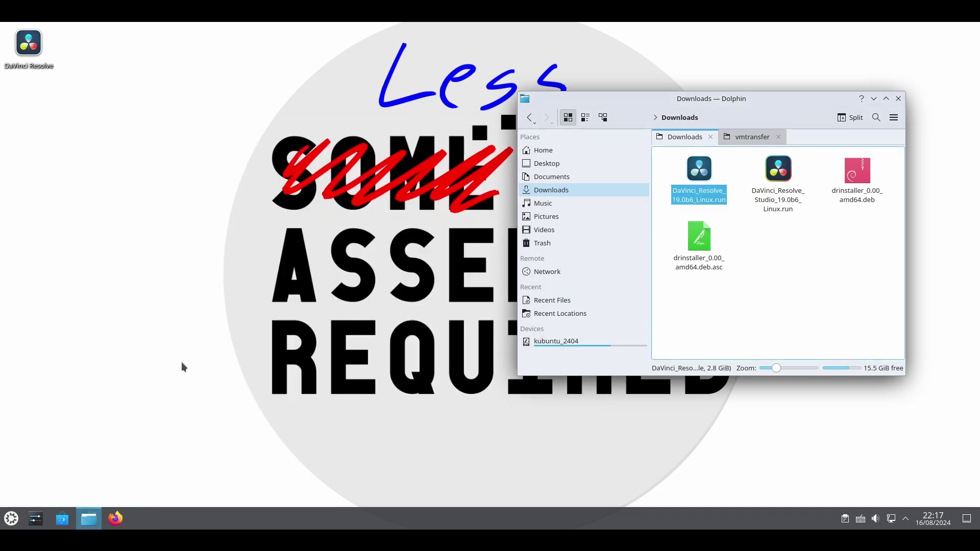
click(8, 518)
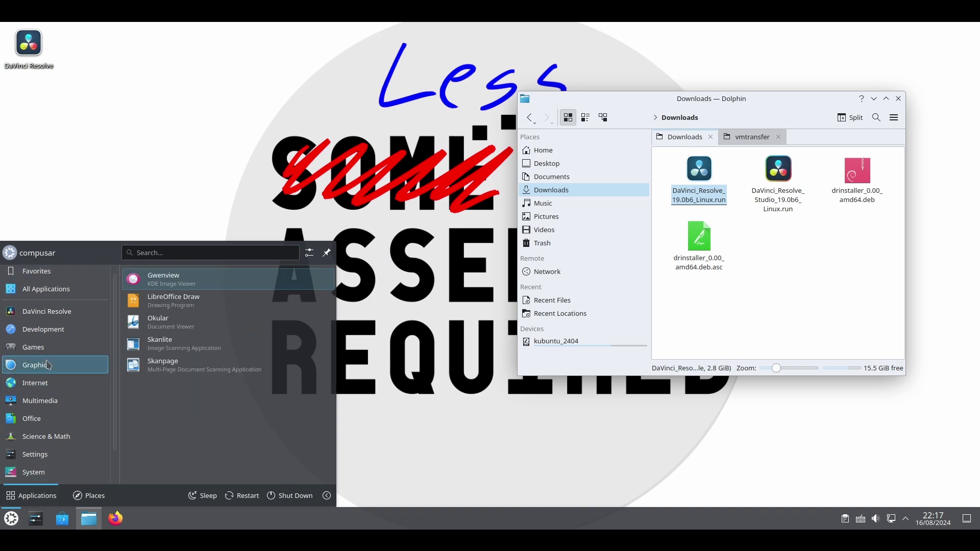
mouse_move(54, 308)
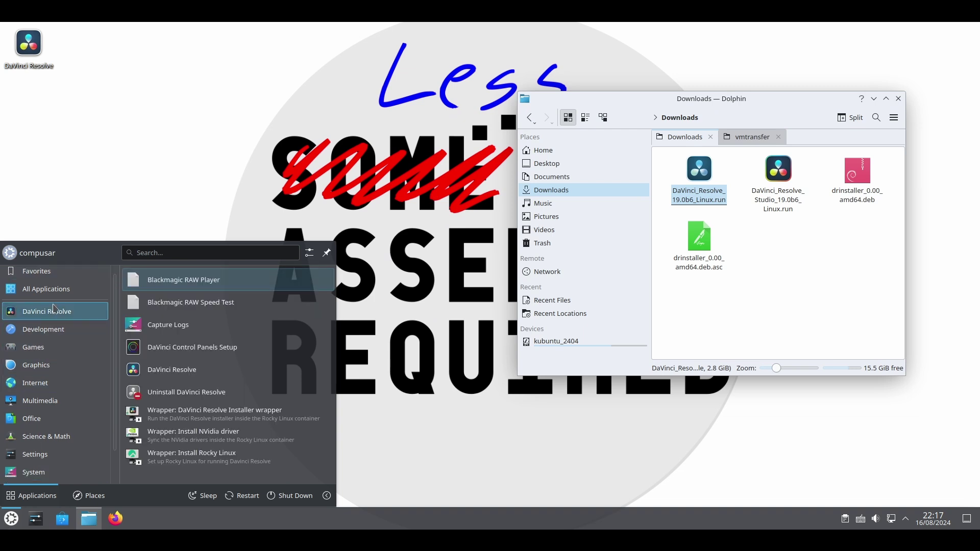
Step: Launch DaVinci Resolve, skip the overview and quick setup, then quit at 'GPU Initialization Failed'
click(246, 365)
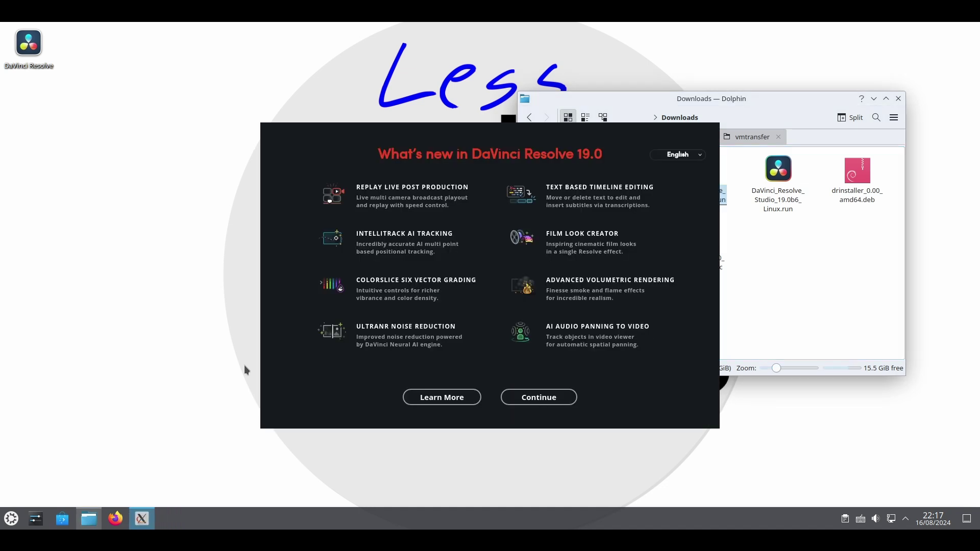
click(531, 403)
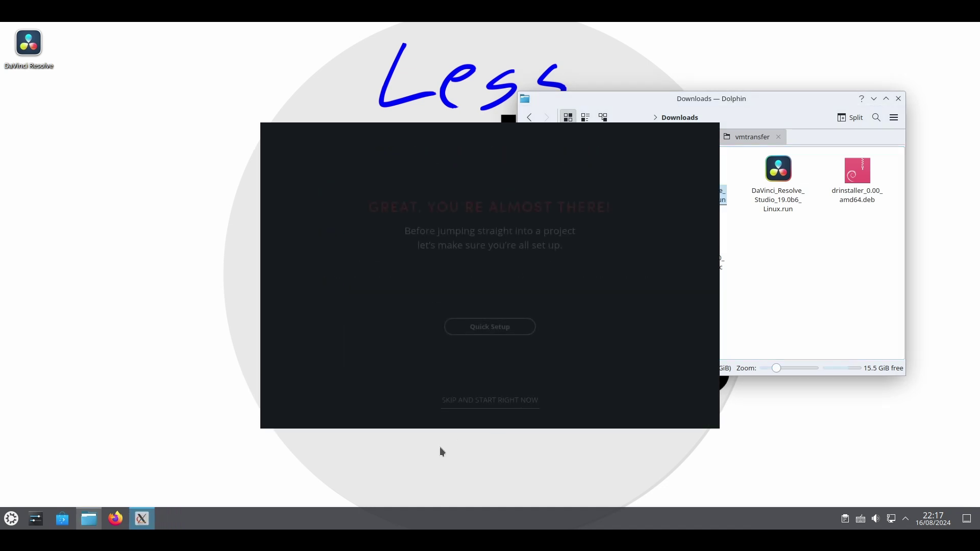
click(464, 401)
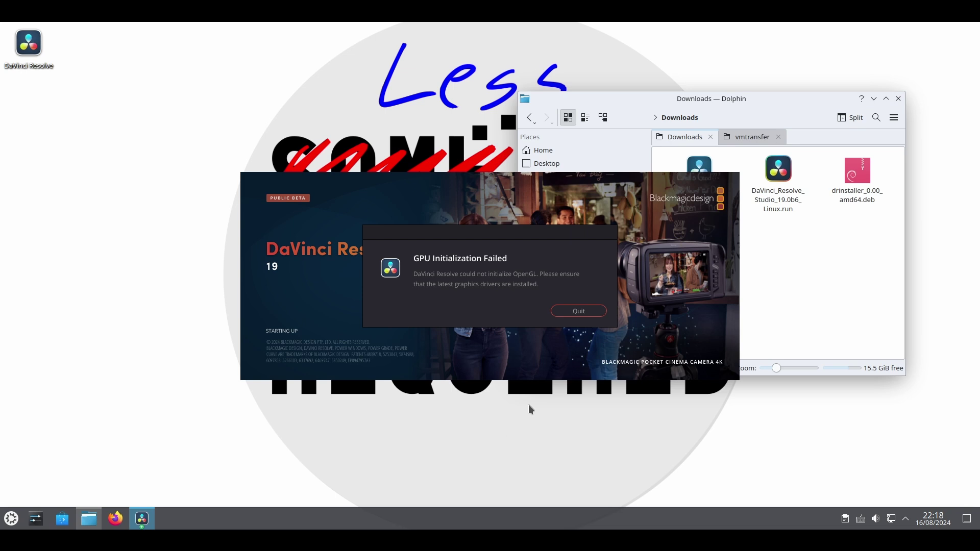
click(579, 312)
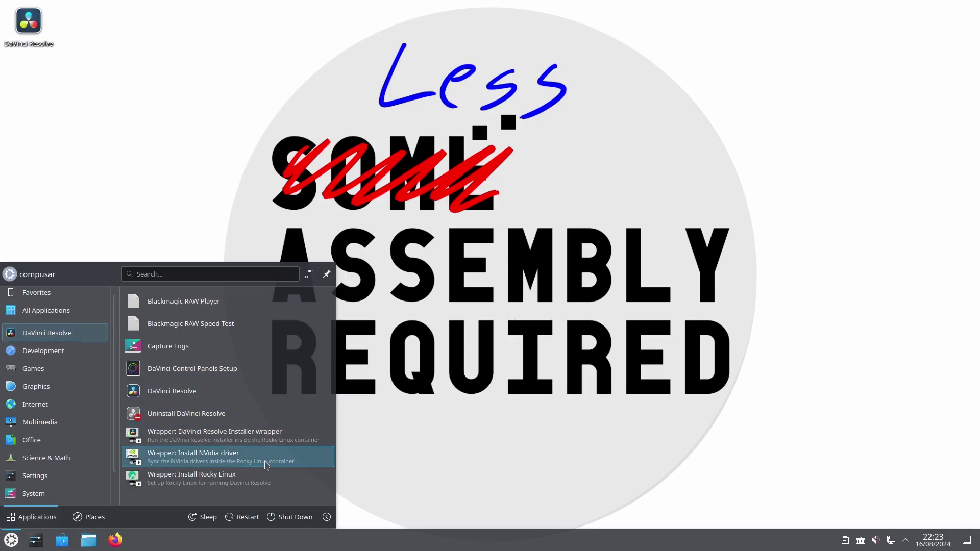
Step: Run the NVidia driver wrapper with the admin password, accepting all warnings, to install driver 550.90.07
click(228, 457)
text(*******)
key(Return)
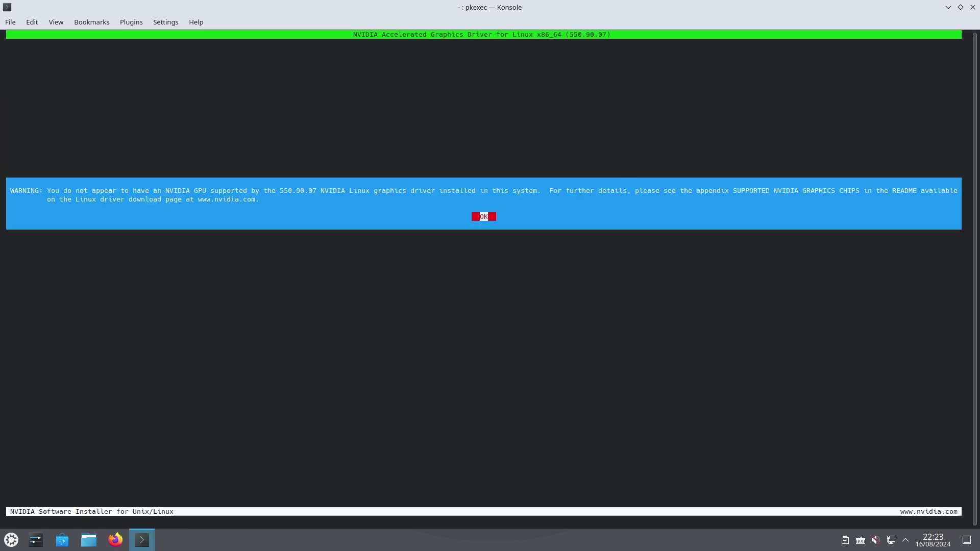
key(Return)
key(Return)
key(Return)
key(Return)
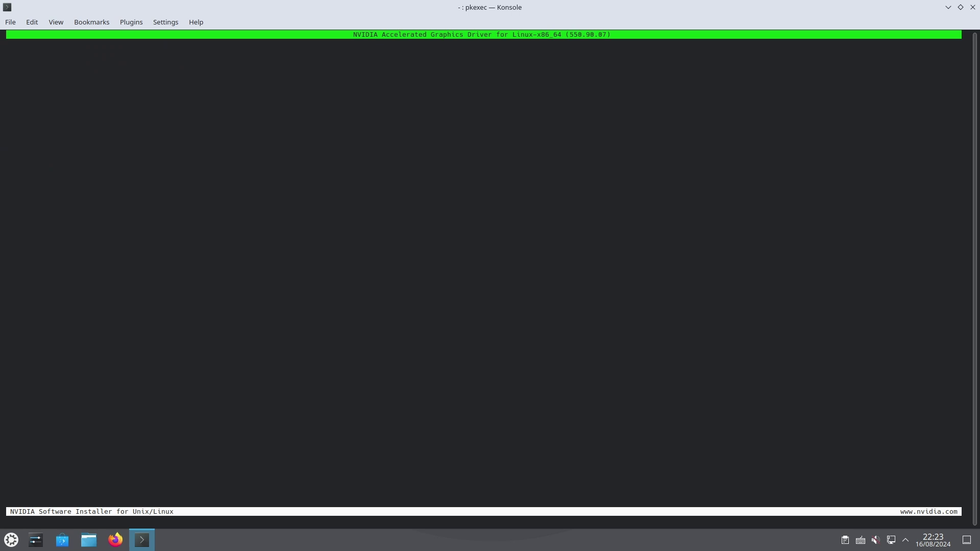
key(Return)
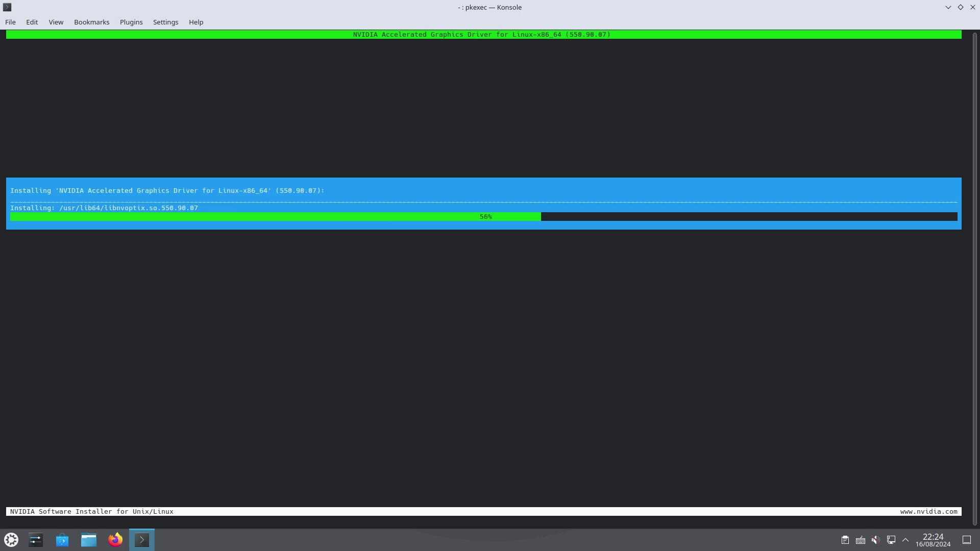
key(Return)
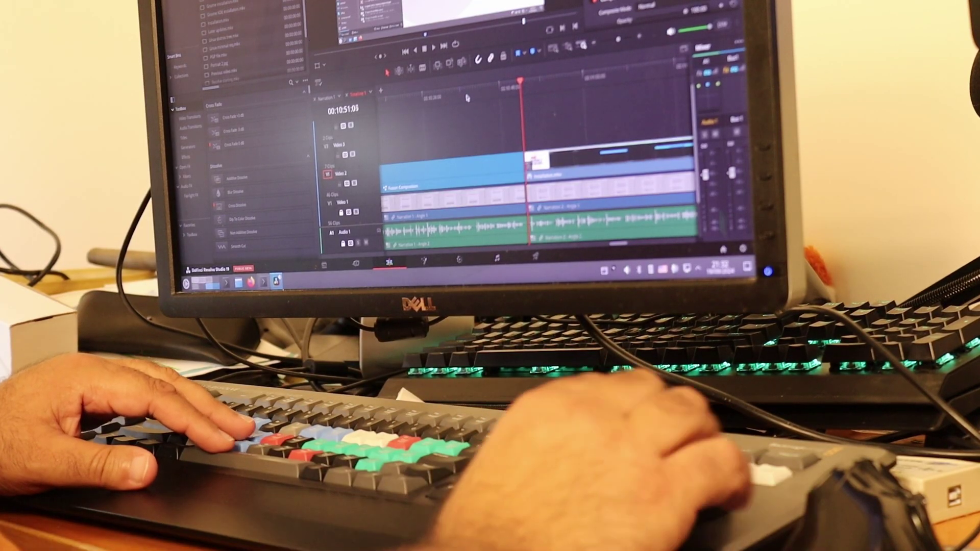
Step: Advance the playhead, then start the DaVinci Resolve Speed Editor software update
key(l)
key(l)
key(l)
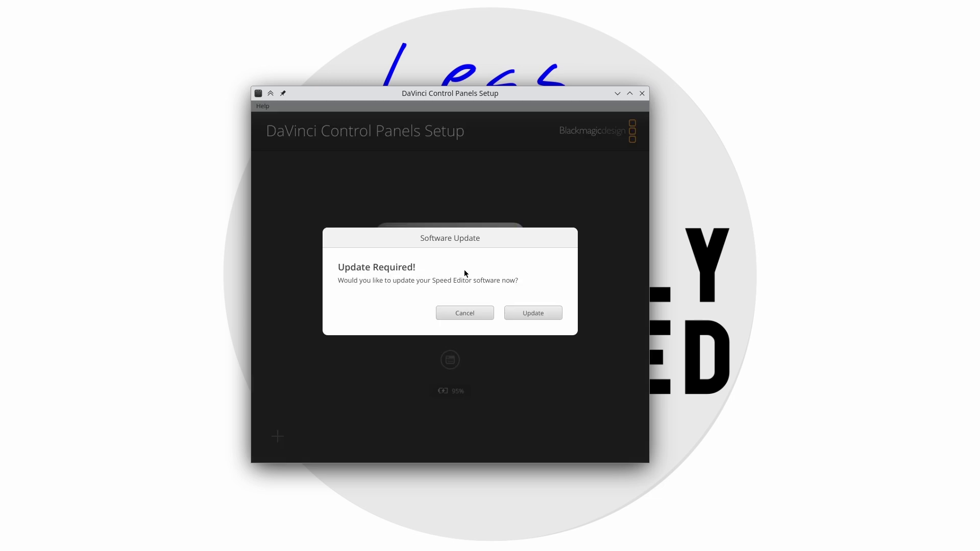
click(540, 317)
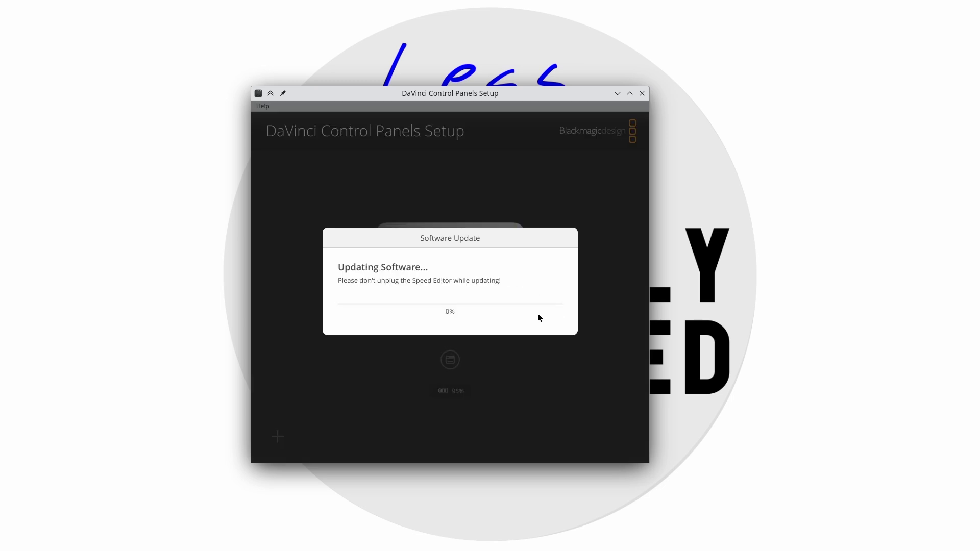
Step: Enter the drrocky container with distrorun, check the user ids, then exit
text(distror)
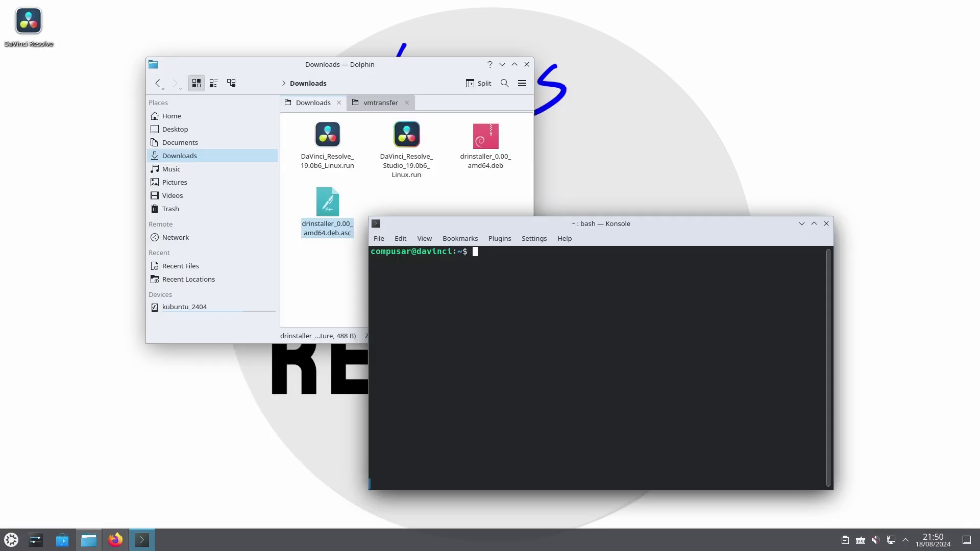
text(un drrocky /bin/bash)
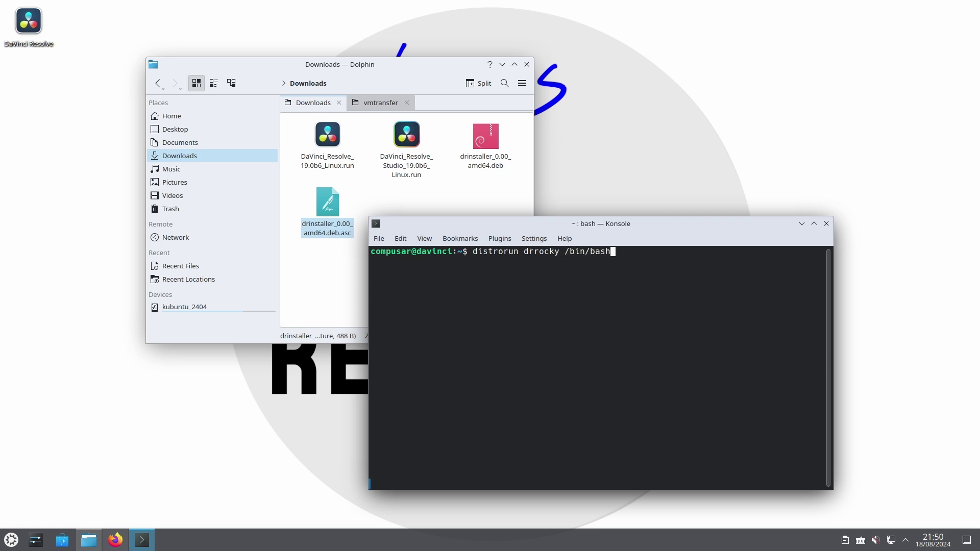
key(Return)
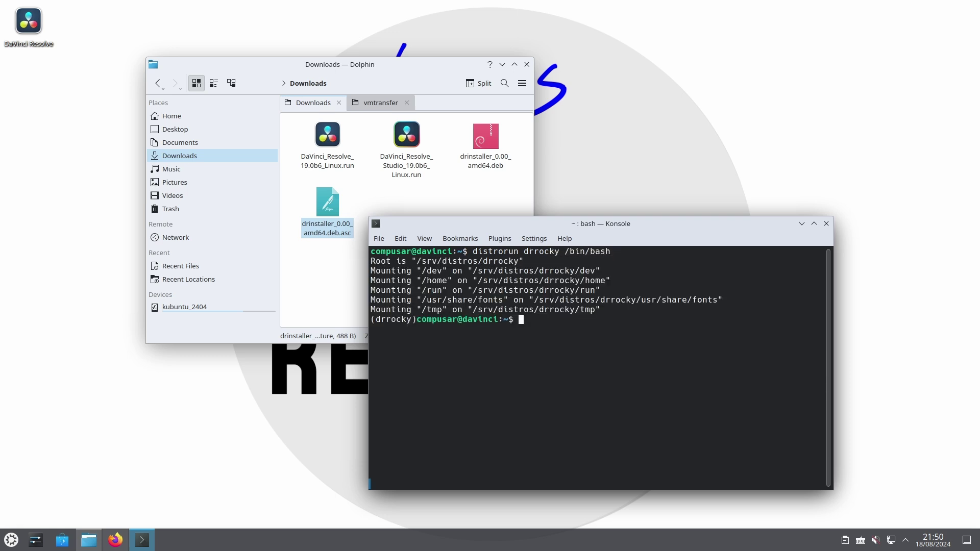
text(id)
key(Return)
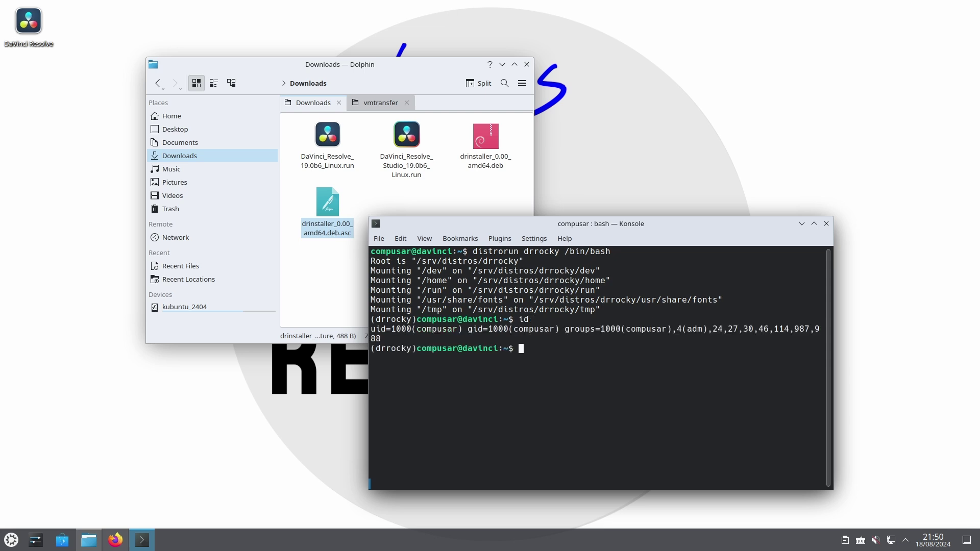
key(ctrl+d)
Step: Re-enter the drrocky container shell as root with sudo distrorun
key(ctrl+l)
key(Up)
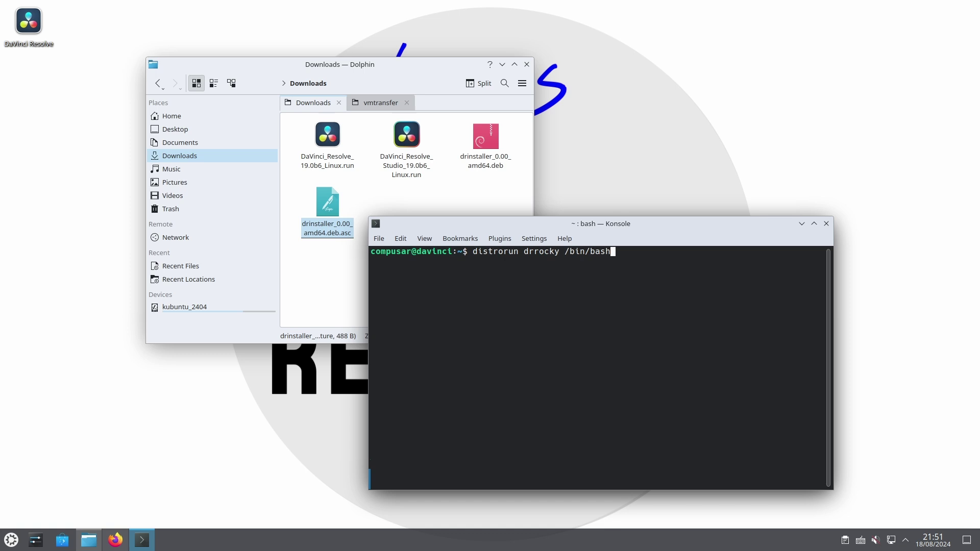
key(ctrl+a)
text(sudo)
key(Return)
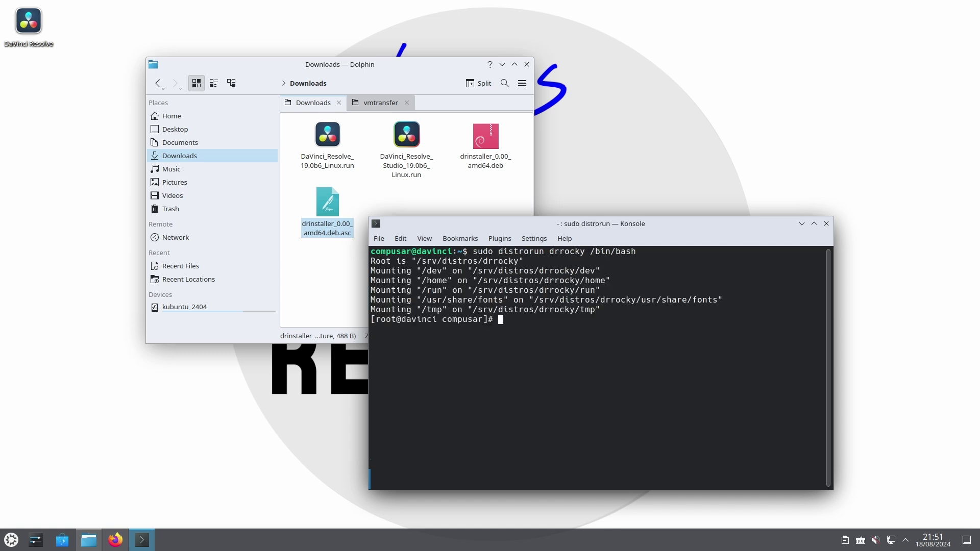
Step: Install the strace package in the container with dnf, confirming with y
text(dnf install strace)
key(Return)
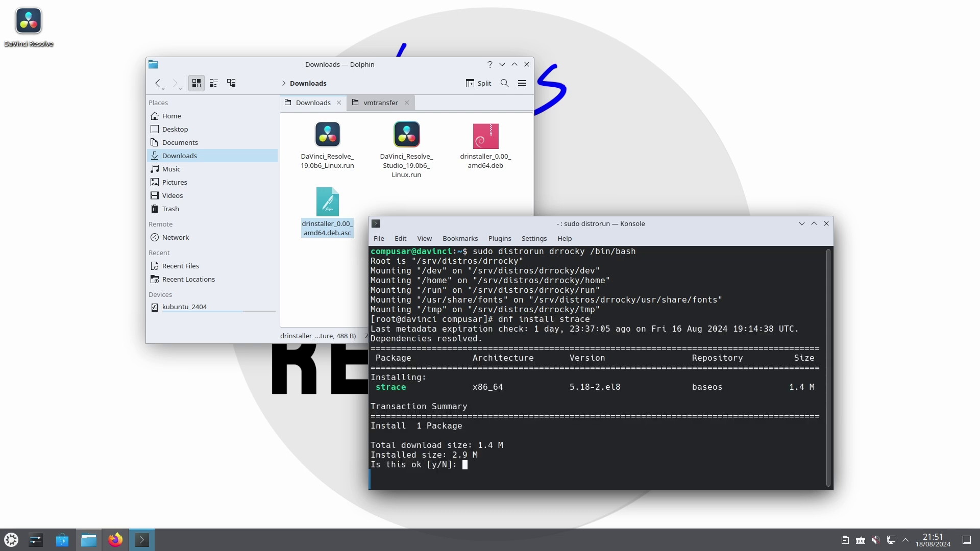
text(y)
key(Return)
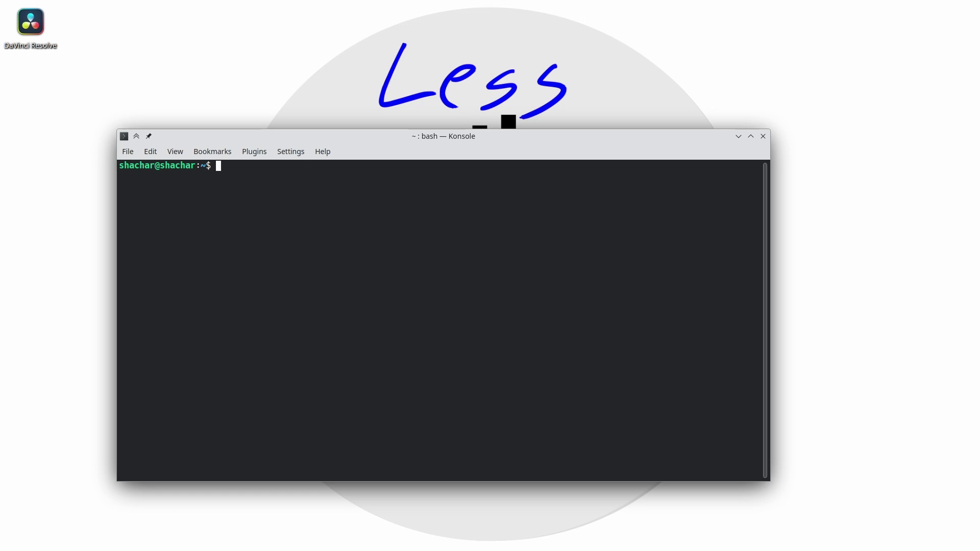
Step: Verify /srv/videos is mounted as ext4 and Videos/Youtube links there, then launch DaVinci Resolve
text(mount | grep video)
key(Return)
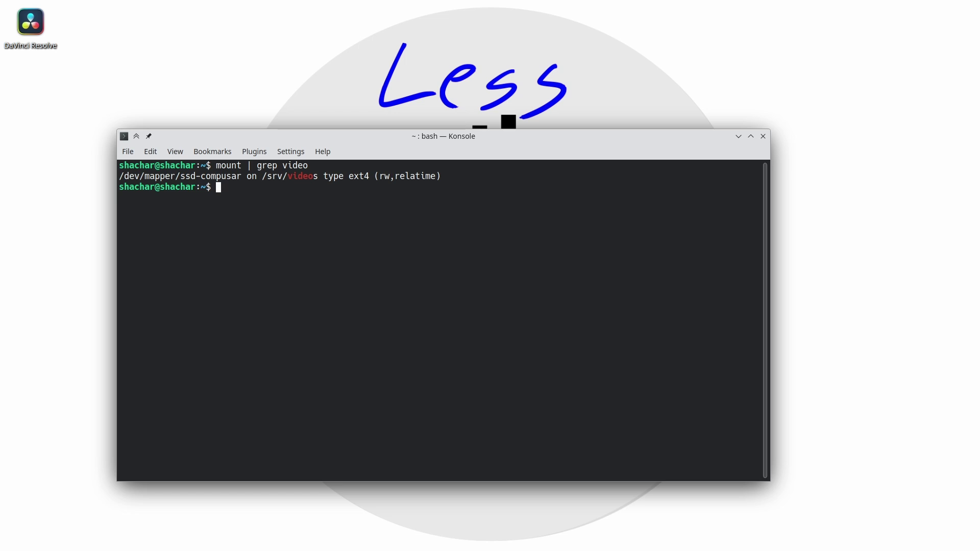
text(ls -la Videos/Youtube)
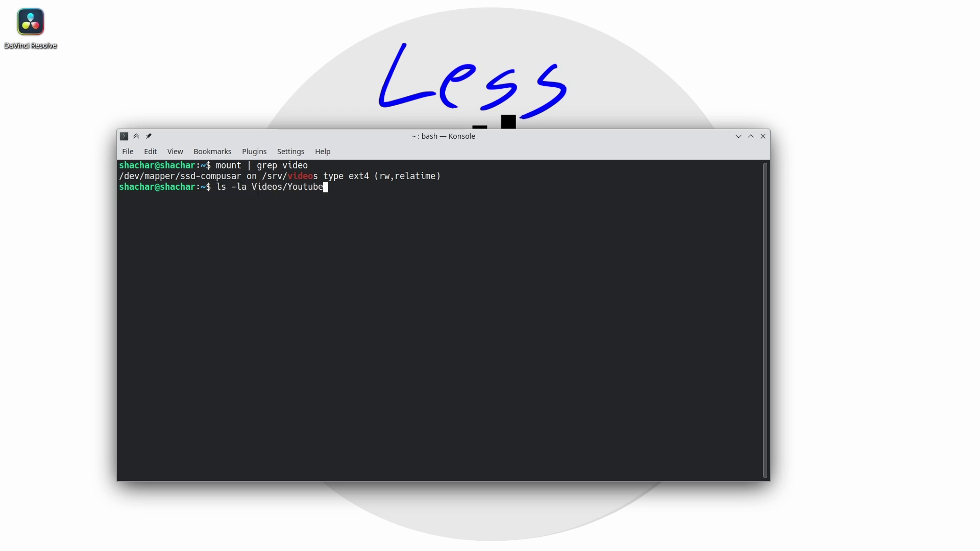
key(Return)
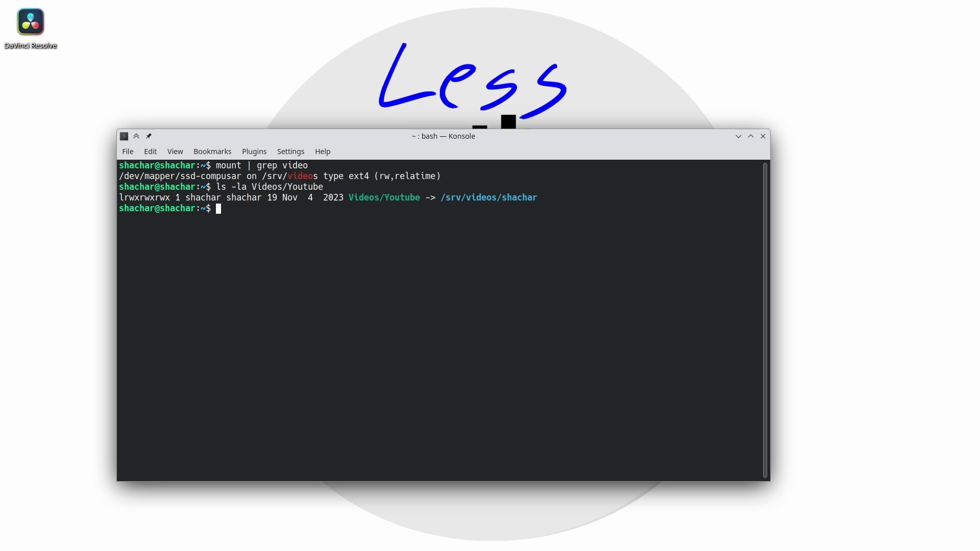
click(30, 26)
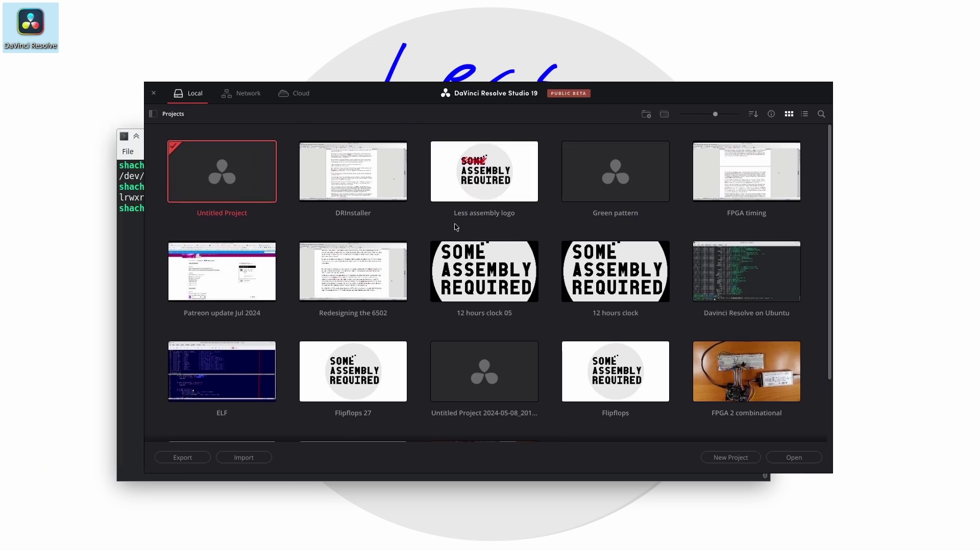
Step: Open the DRInstaller project from DaVinci Resolve's Project Manager
double_click(363, 180)
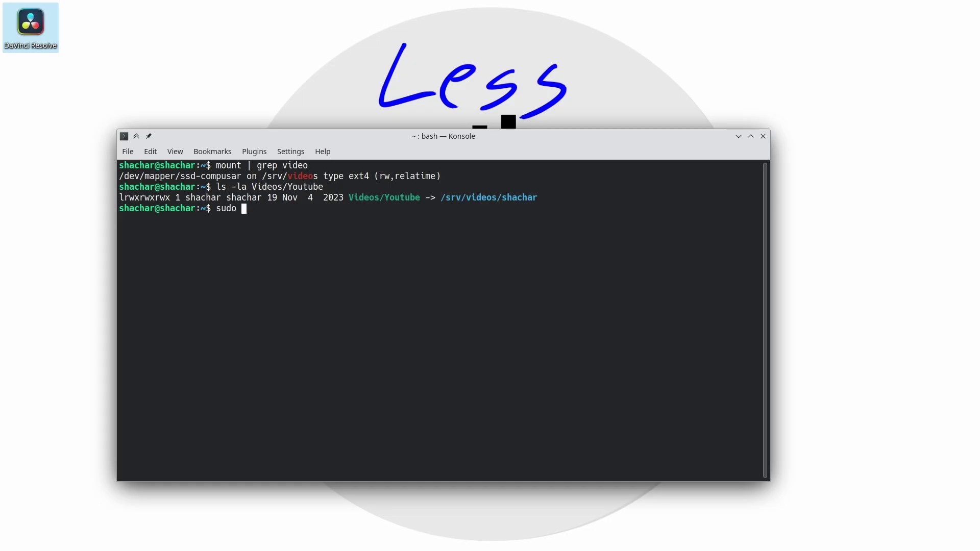
Step: Create /srv/distros/drrocky/srv/videos and add "/srv/videos" to drrocky.conf's mapped_volumes in vi
text(mkdir /srv/distros/drrocky/srv/videos)
key(Return)
text(sudo vi /)
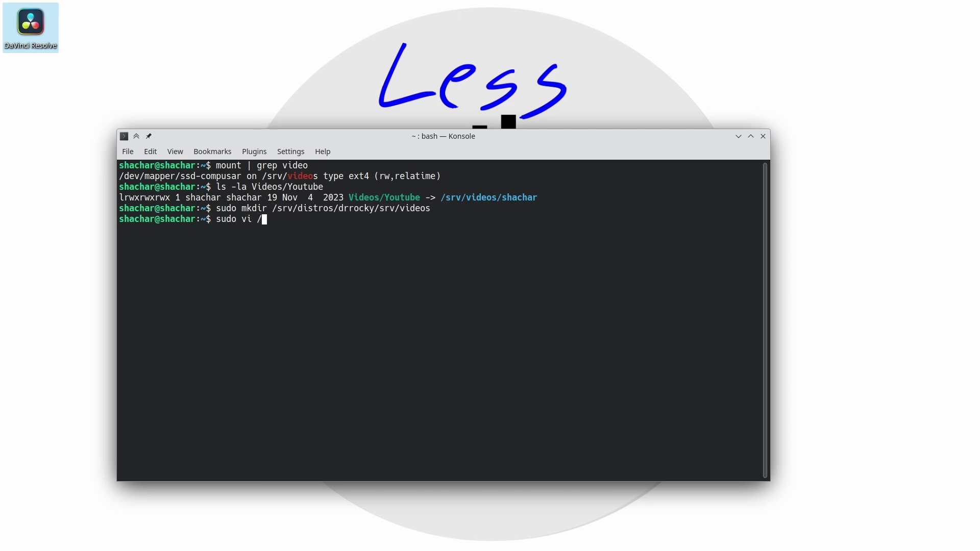
text(etc/distrorun.d/drrocky.conf)
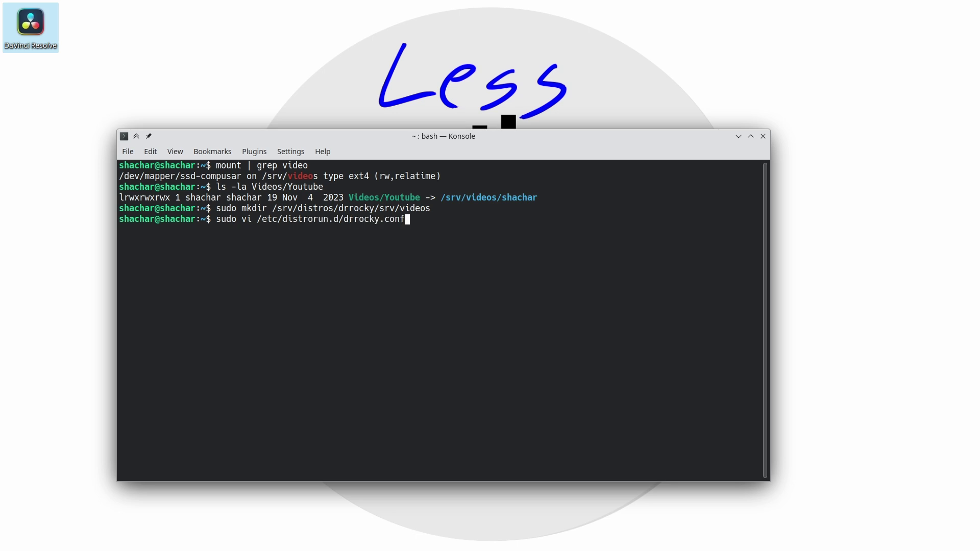
key(Return)
key(Up)
key(Up)
key(Up)
key(Up)
key(Up)
text(o    "/srv/videos",)
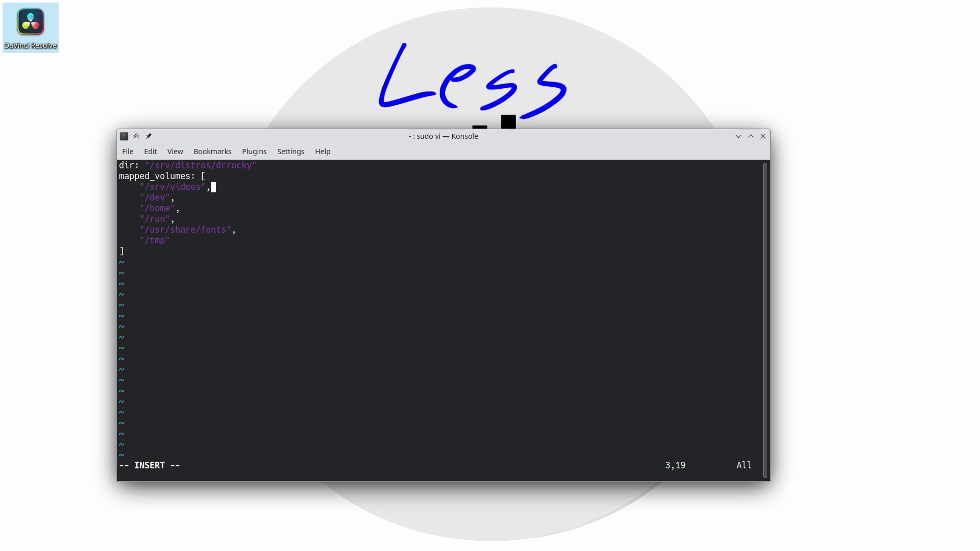
key(Escape)
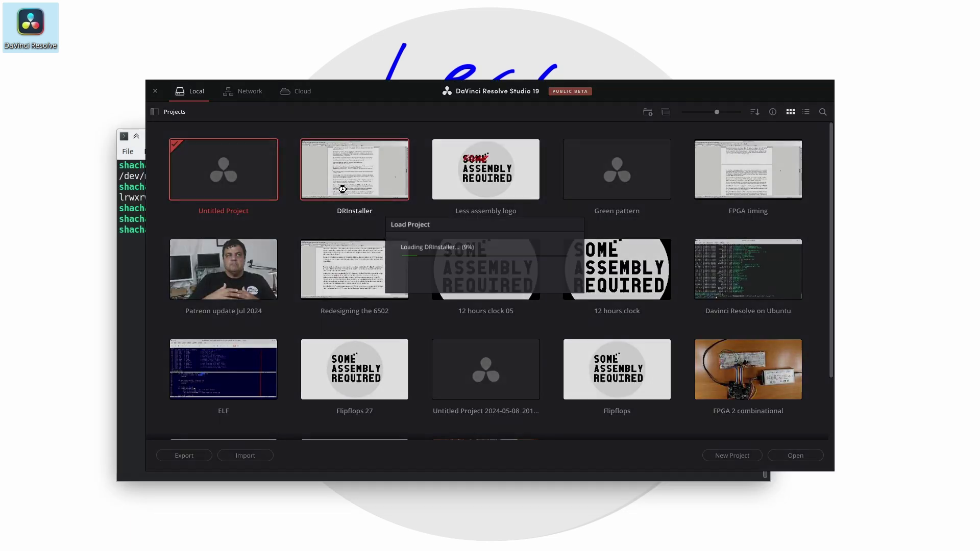